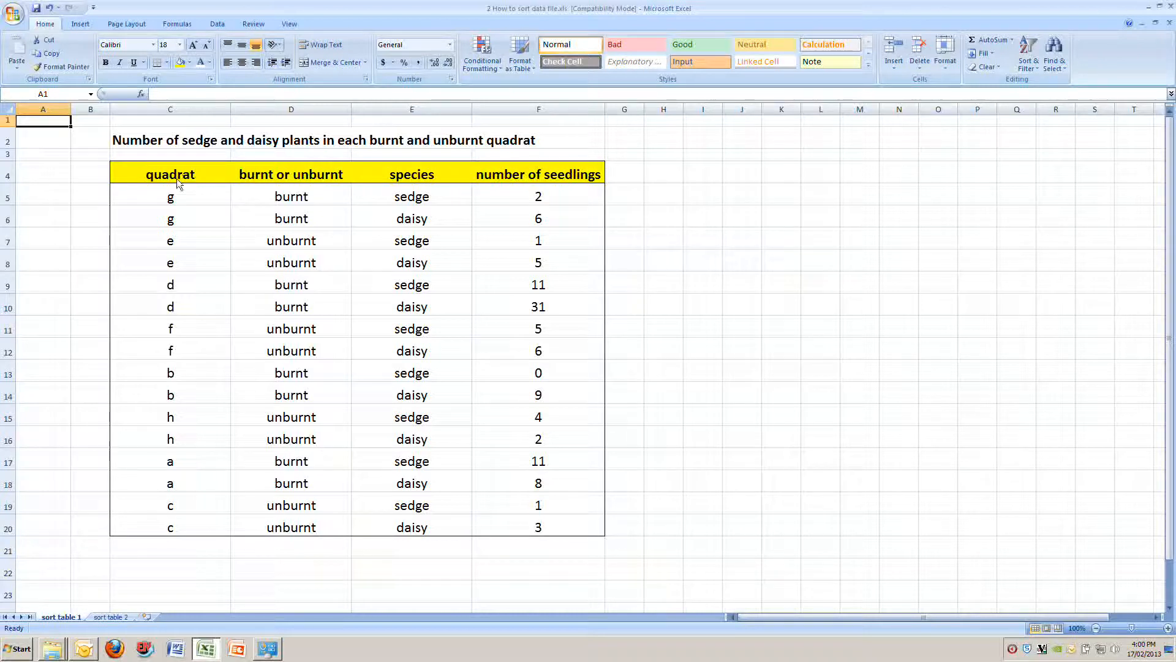
Examine the quadrat column and the full rows recorded for quadrats g and e in the seedling table.
left_click_drag(182, 178, 216, 525)
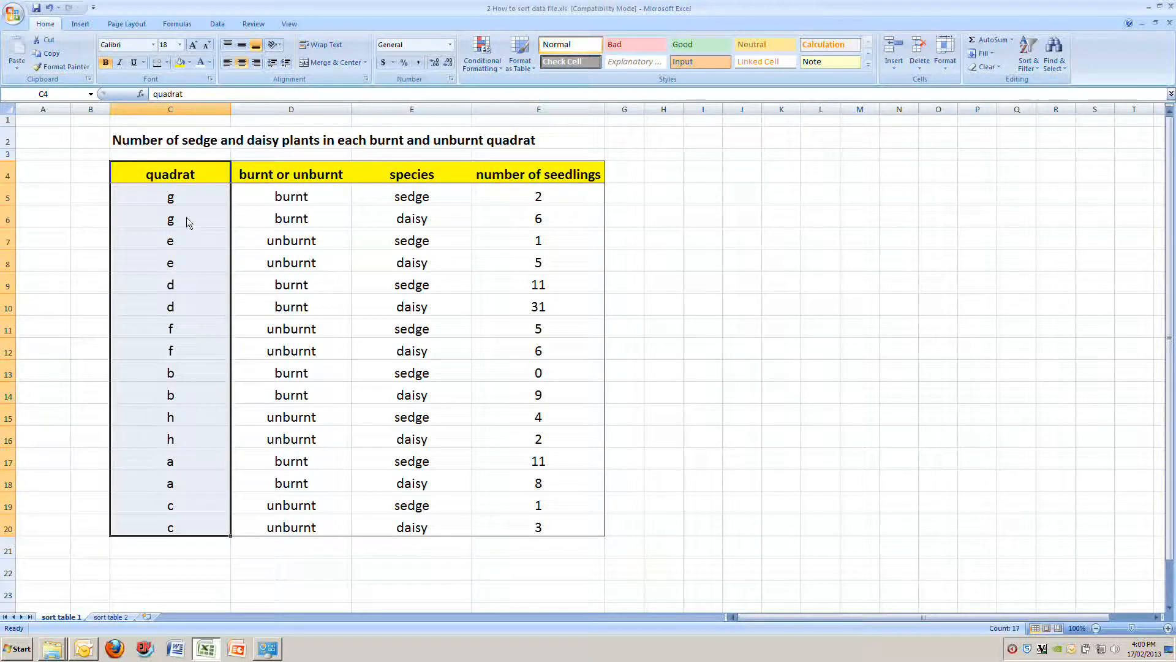
left_click(189, 196)
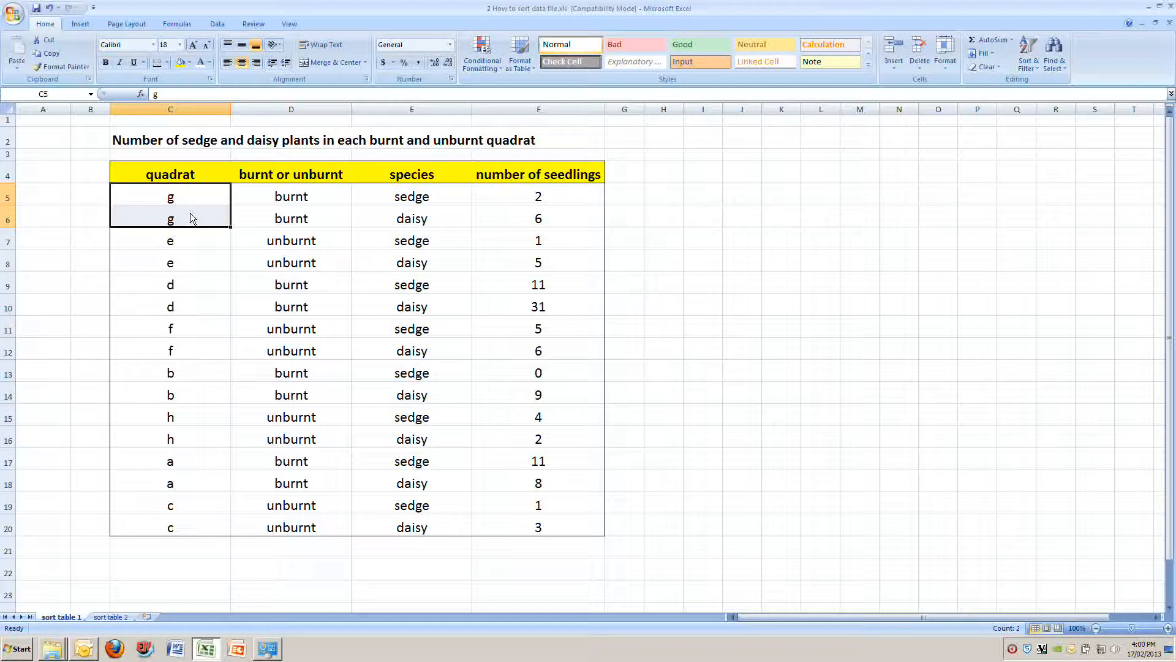
left_click(190, 245)
left_click_drag(190, 245, 190, 394)
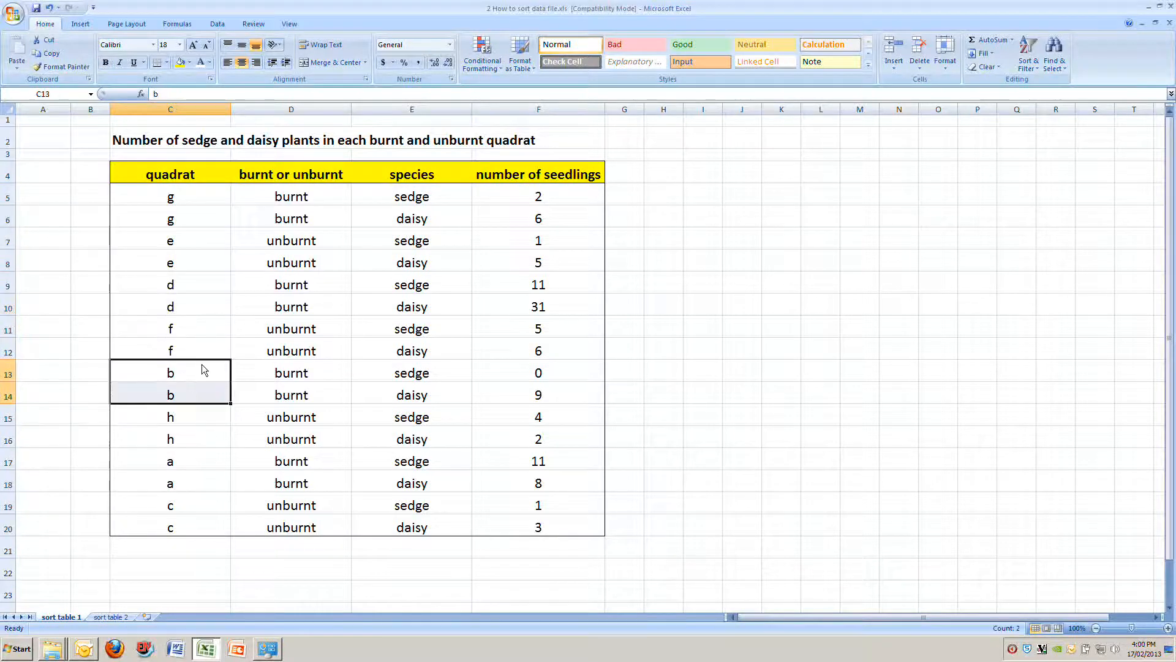
left_click_drag(190, 199, 549, 224)
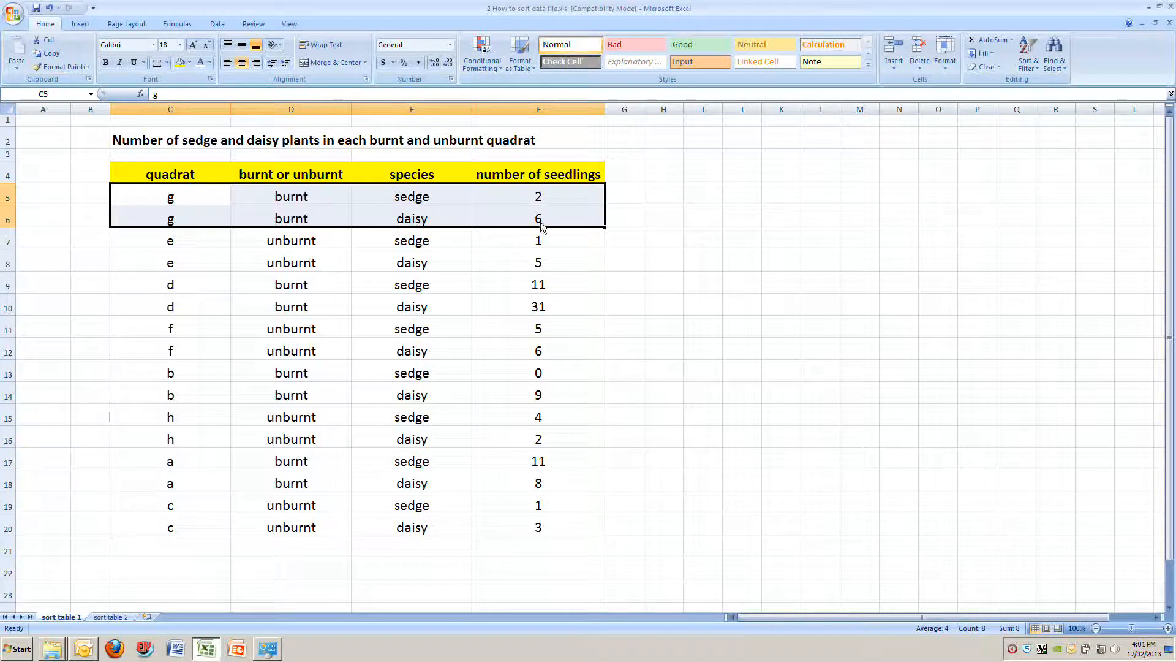
left_click_drag(161, 248, 530, 257)
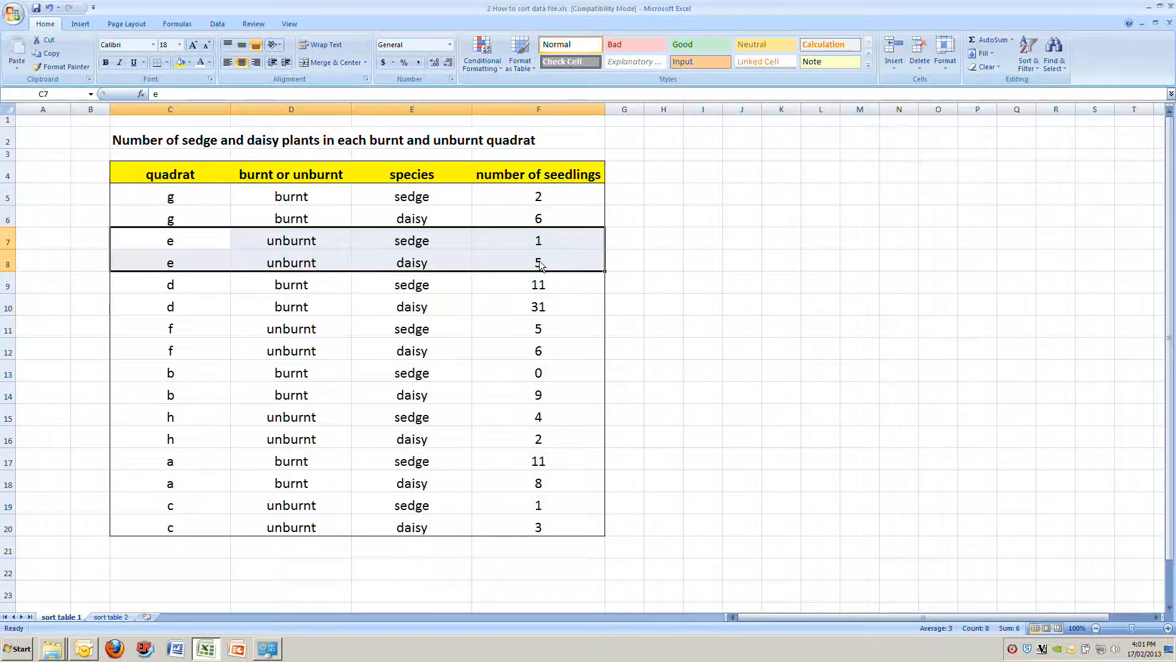
Select the whole seedling table C4:F20, including its header row.
left_click(136, 178)
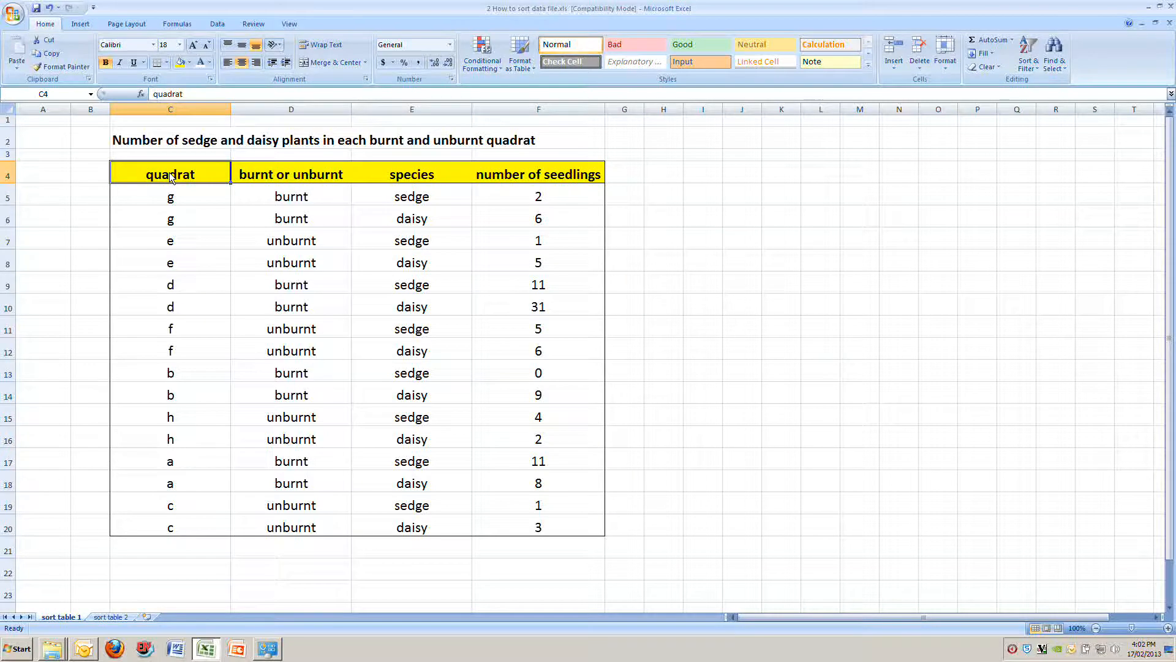
left_click_drag(171, 178, 575, 523)
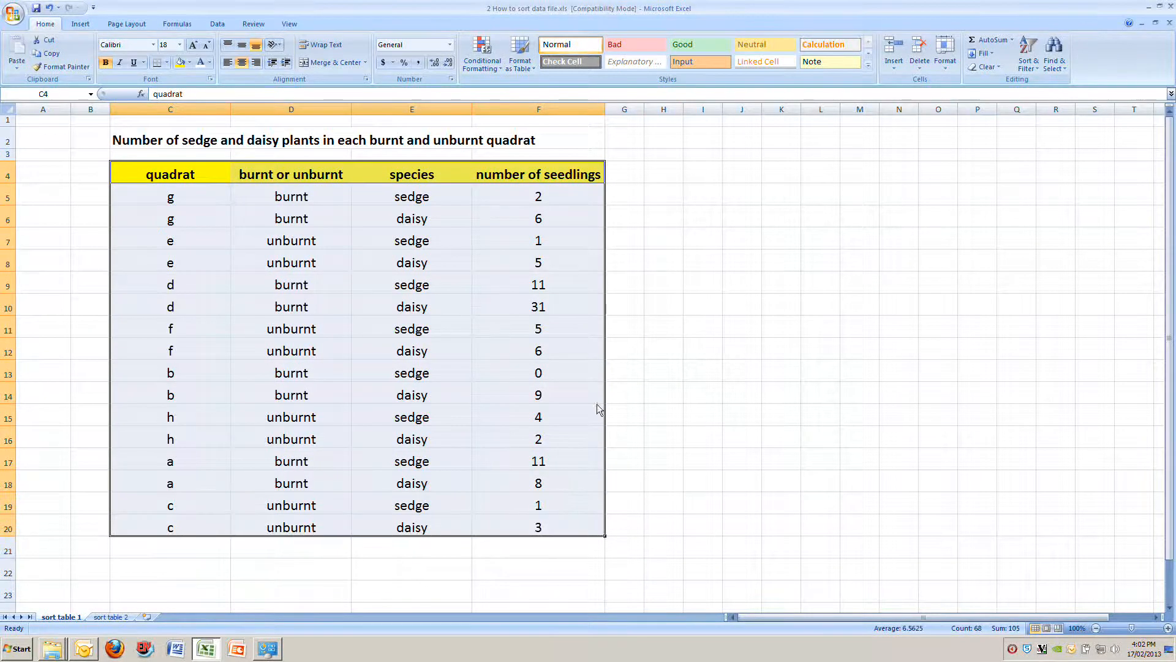
left_click(153, 176)
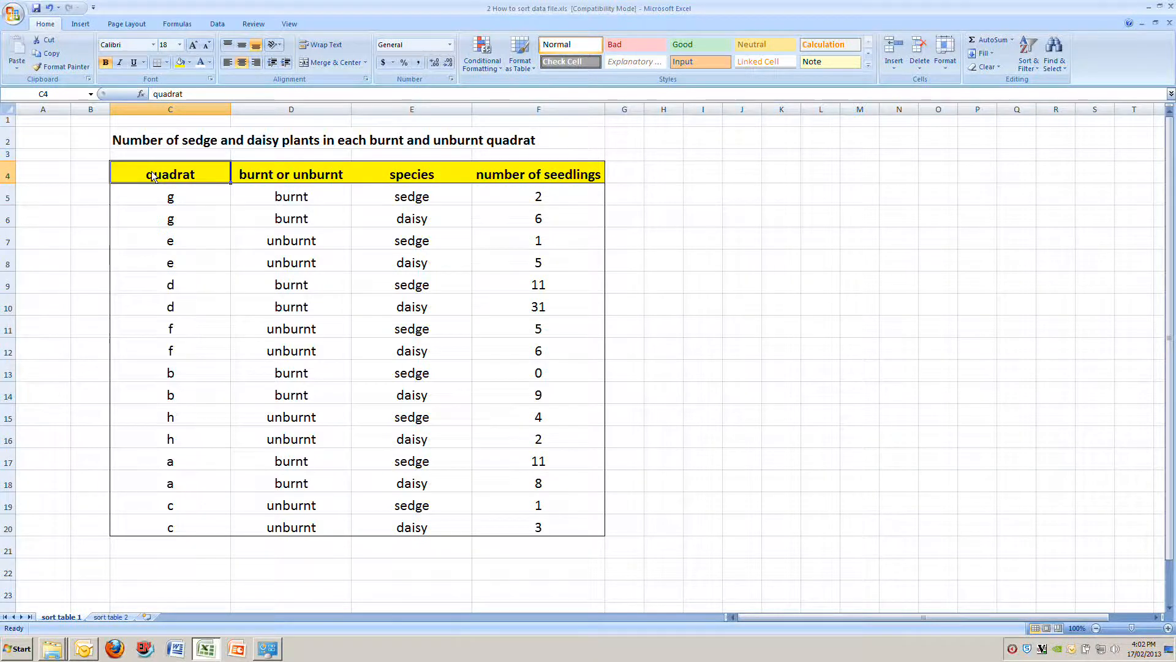
key("ctrl+shift+Down")
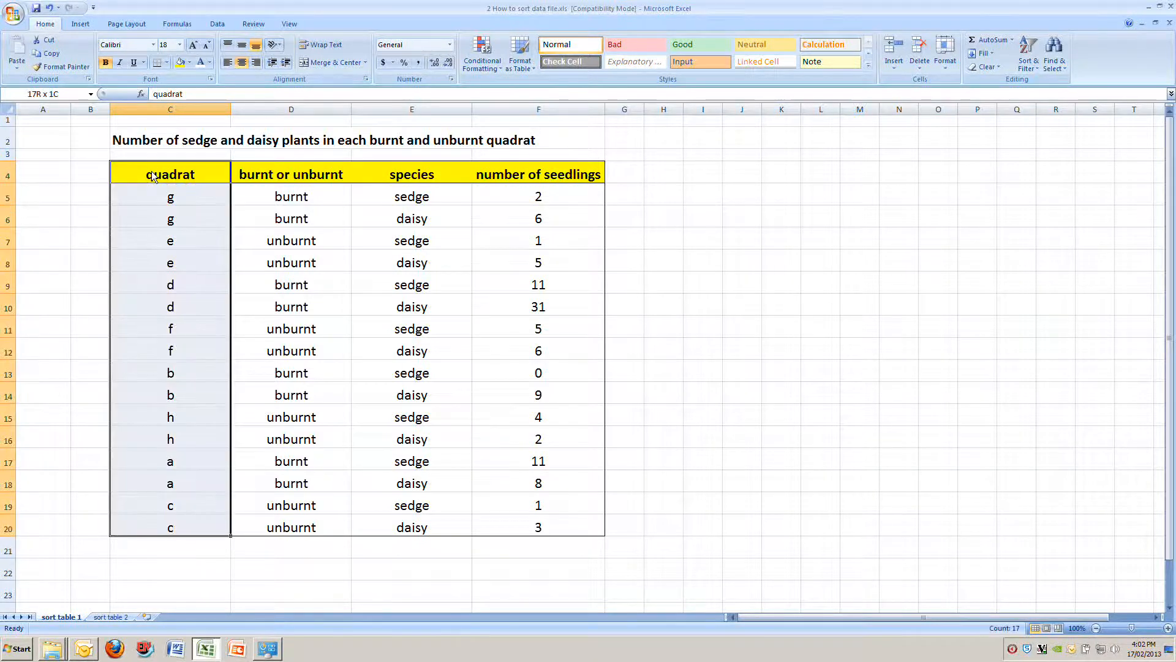
key("ctrl+shift+Right")
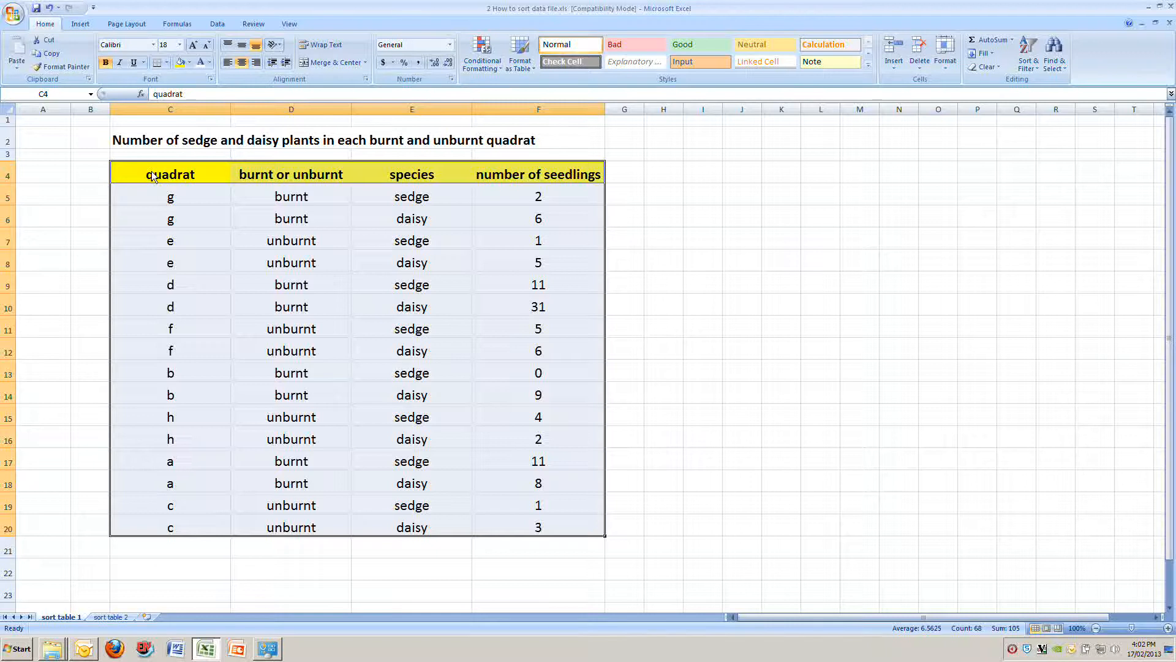
Sort the entire seedling table, headers included in the selection, from A to Z by quadrat.
left_click(153, 177)
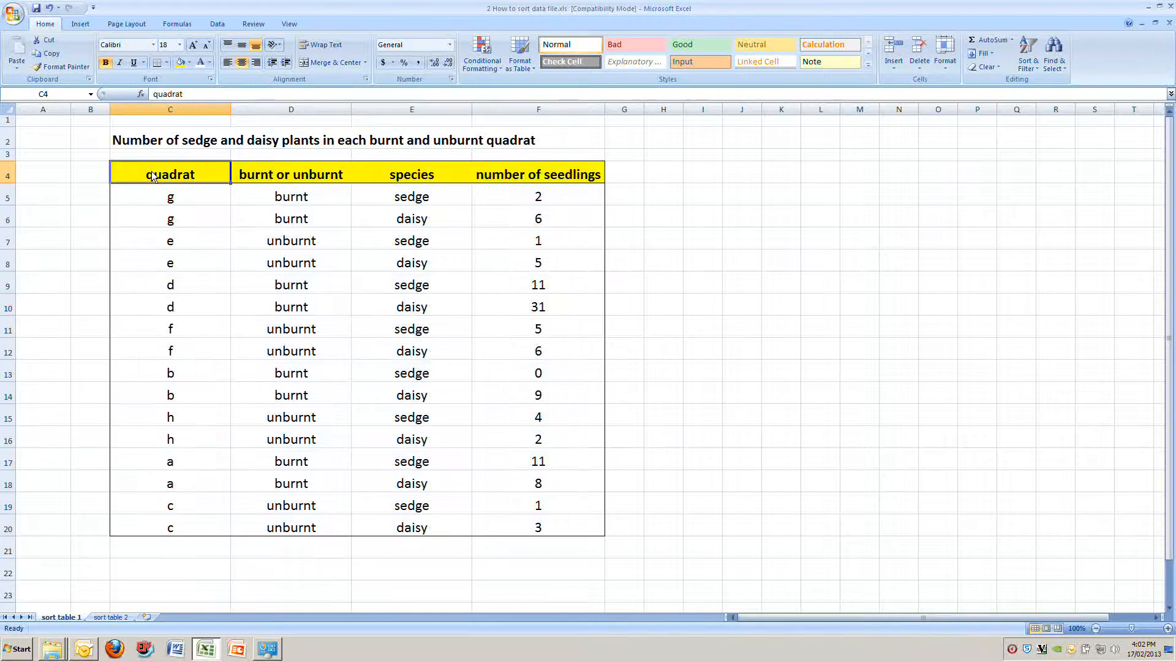
key("ctrl+a")
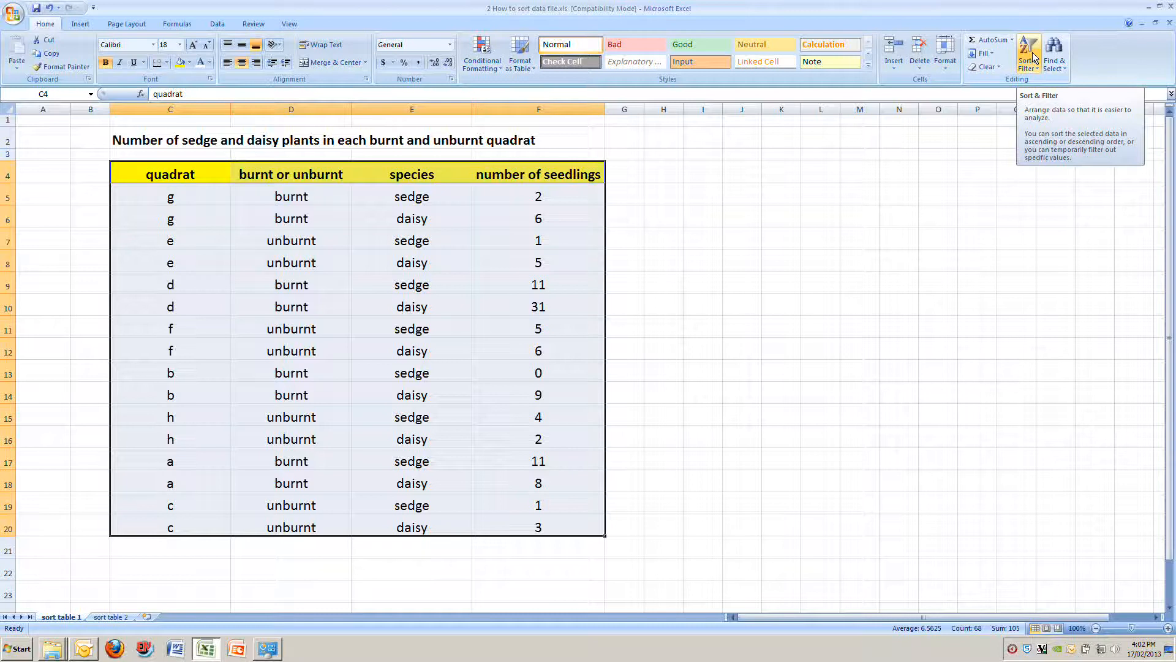
left_click(1032, 57)
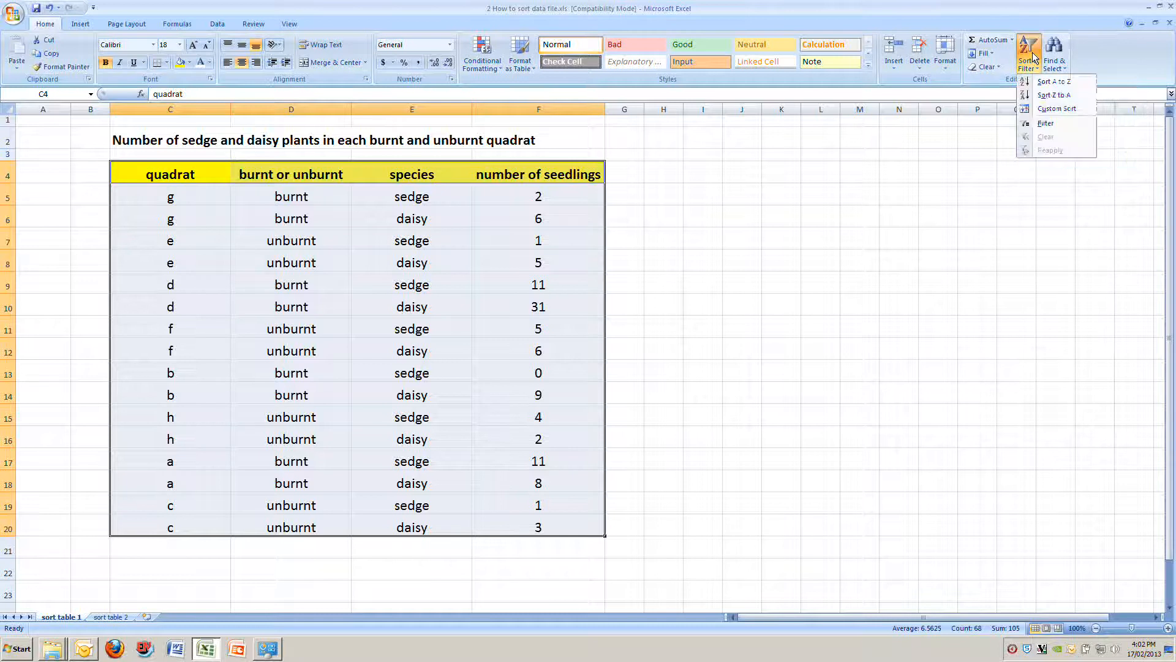
left_click(1045, 86)
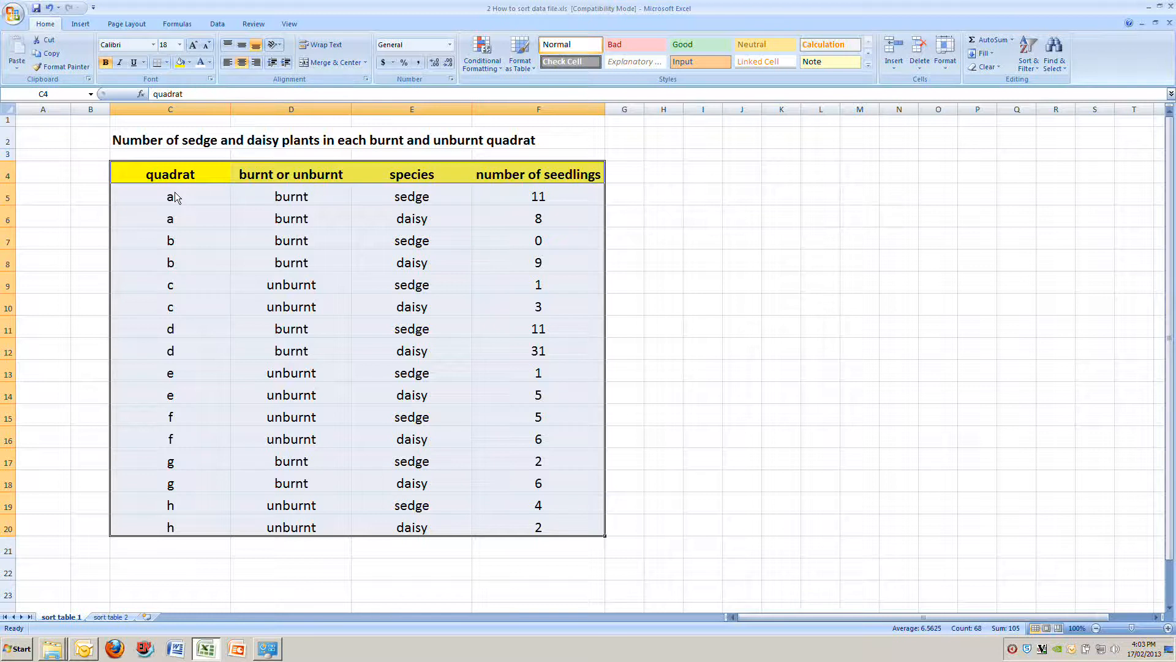
Review the quadrat pairs in the sorted table and undo the A to Z sort.
left_click_drag(174, 197, 176, 214)
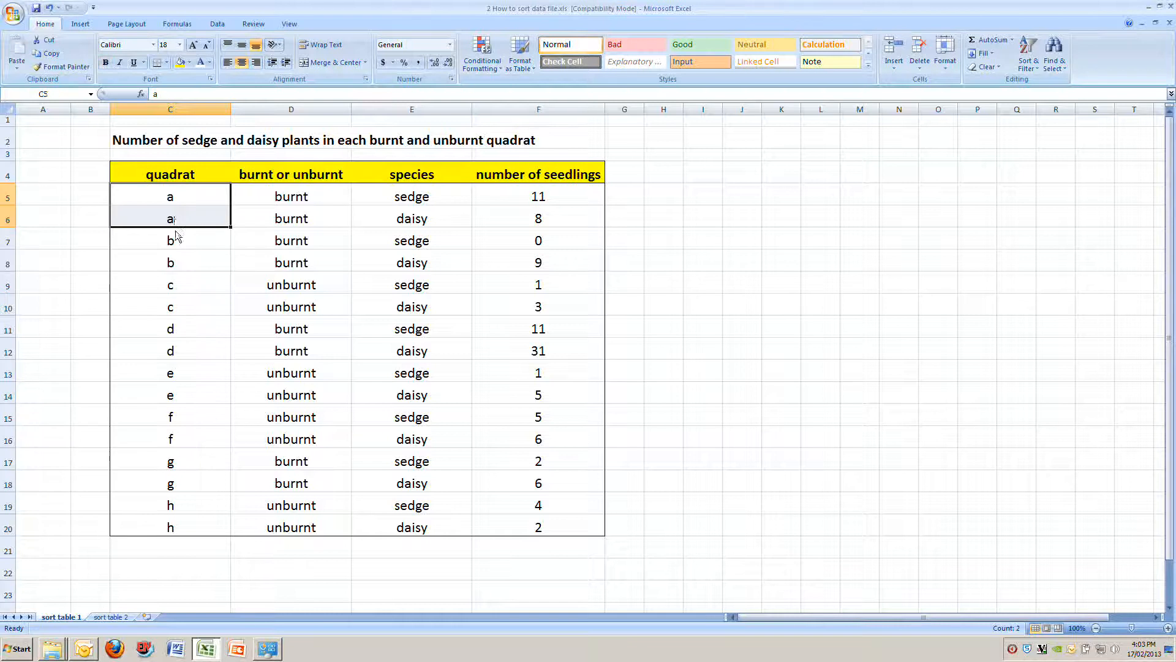
left_click_drag(170, 239, 188, 348)
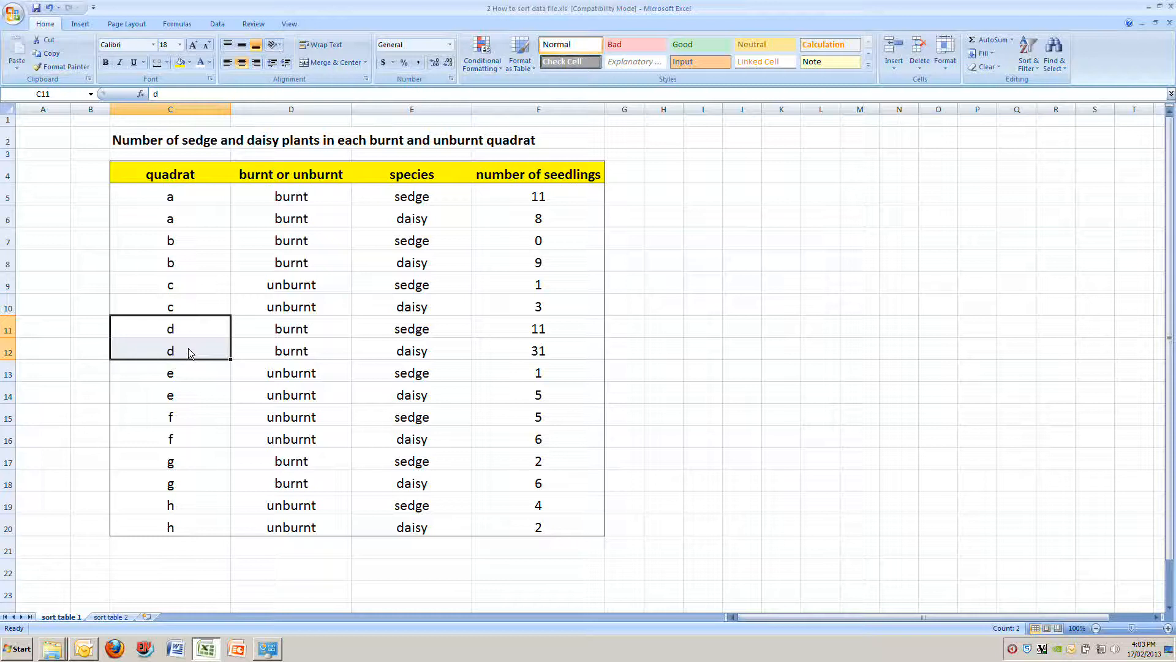
left_click_drag(153, 173, 539, 531)
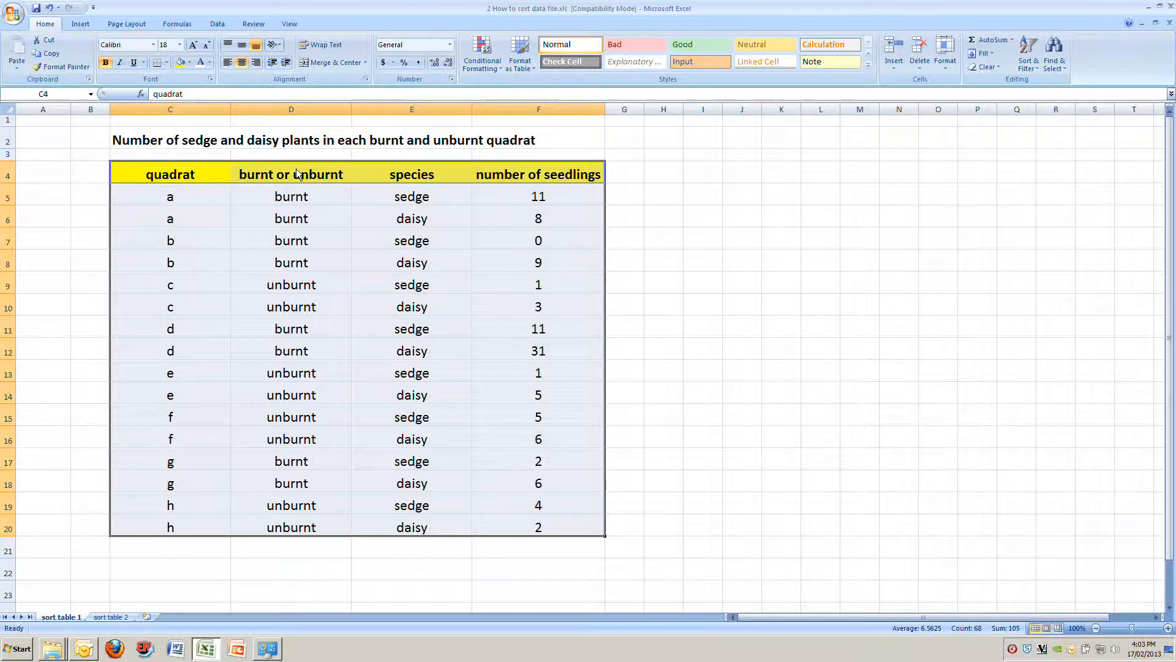
left_click(50, 10)
left_click(50, 241)
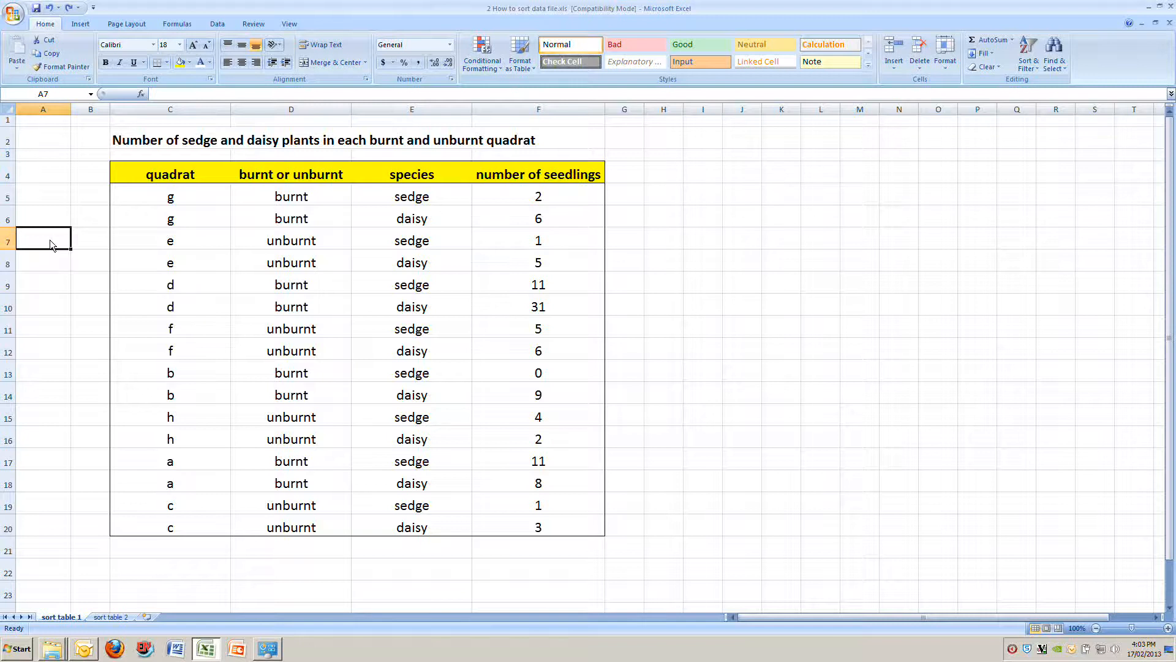
Apply a custom sort to the whole table with headers, sorting by quadrat on values from A to Z.
left_click(158, 177)
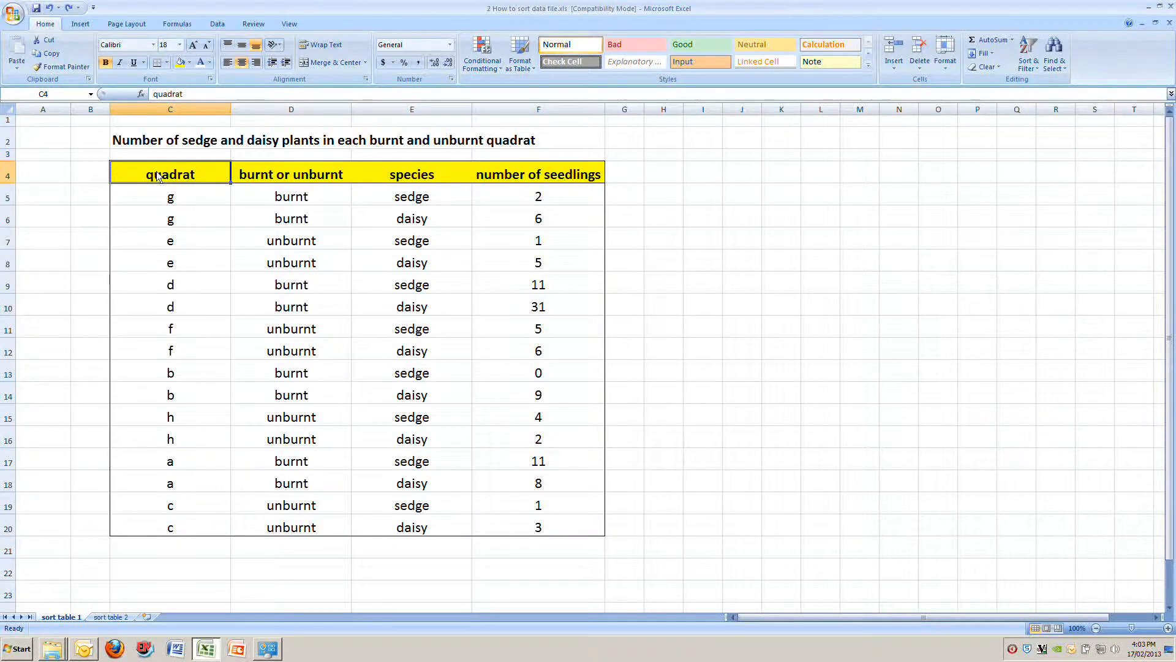
key("ctrl+a")
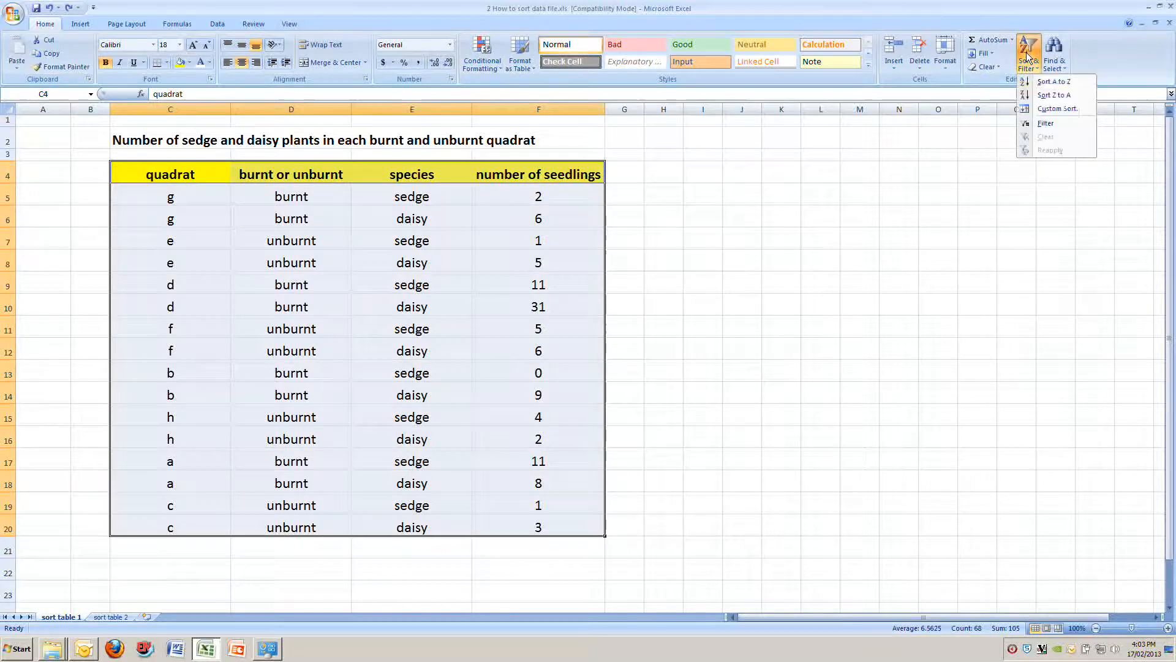
left_click(1057, 110)
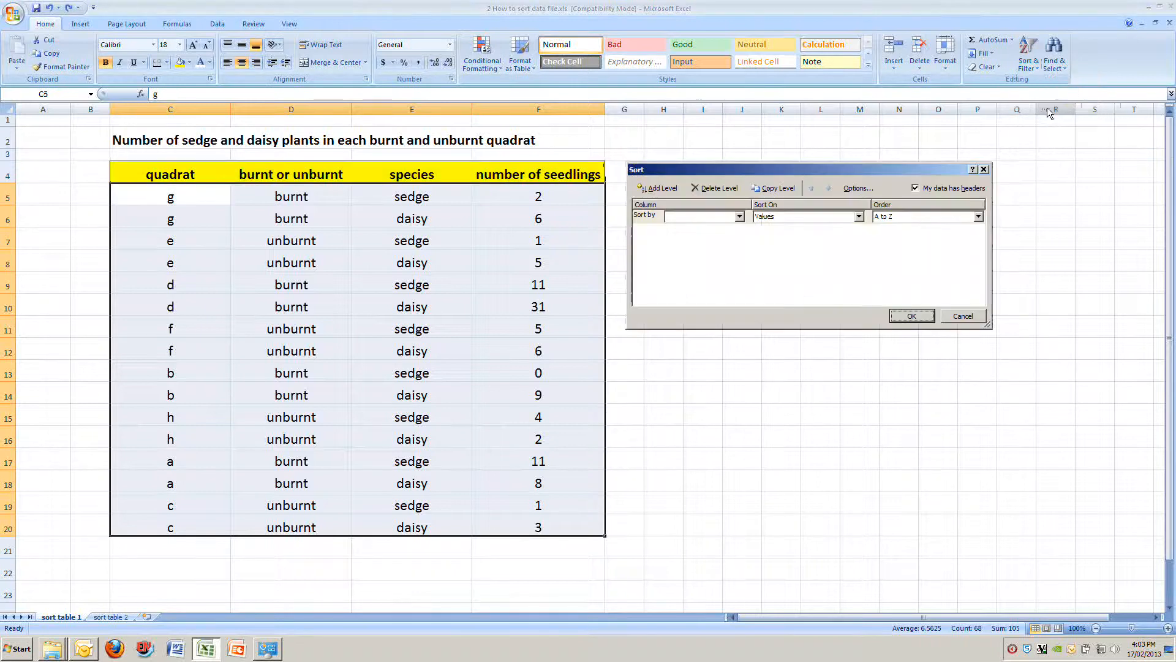
left_click_drag(794, 167, 822, 167)
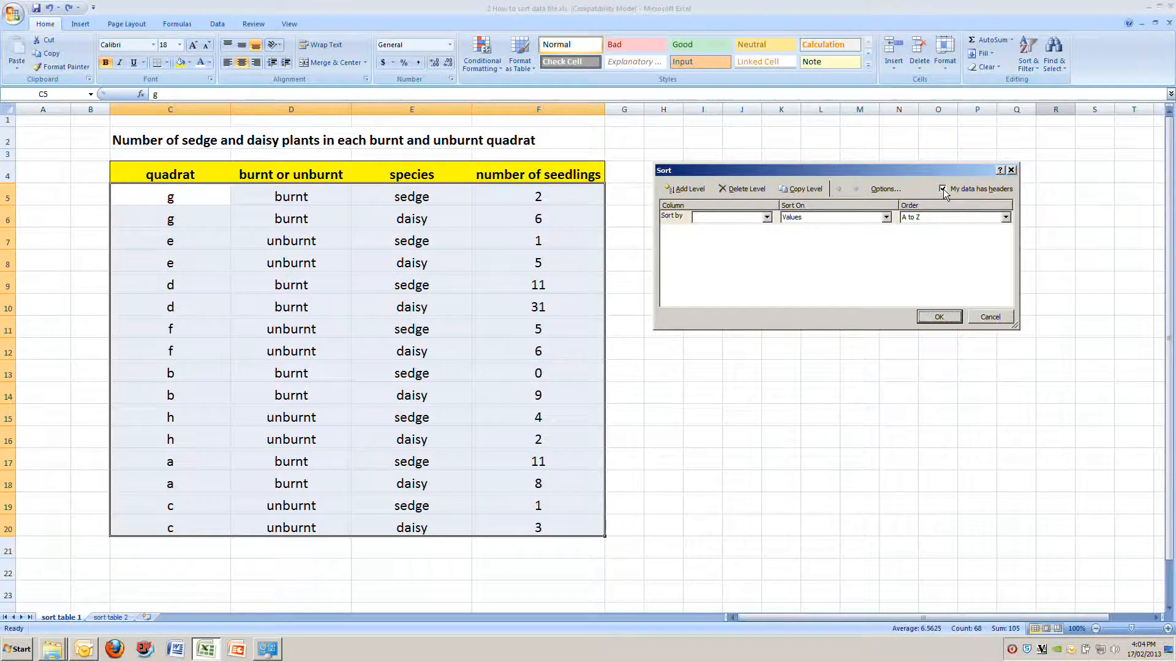
left_click(768, 218)
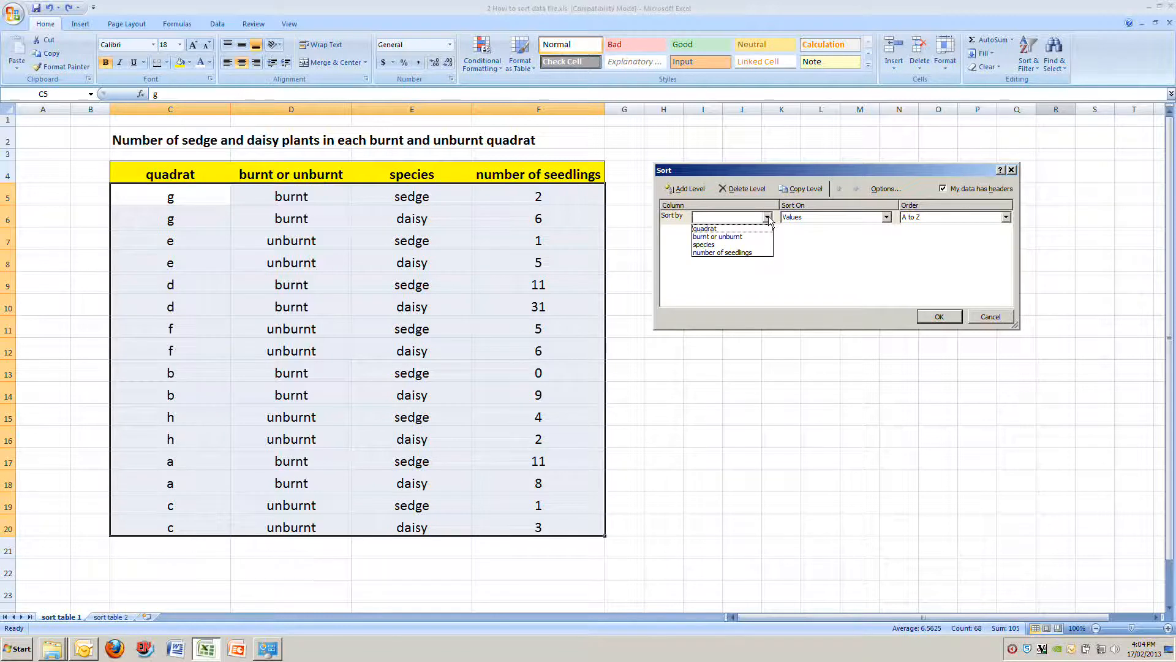
left_click(740, 229)
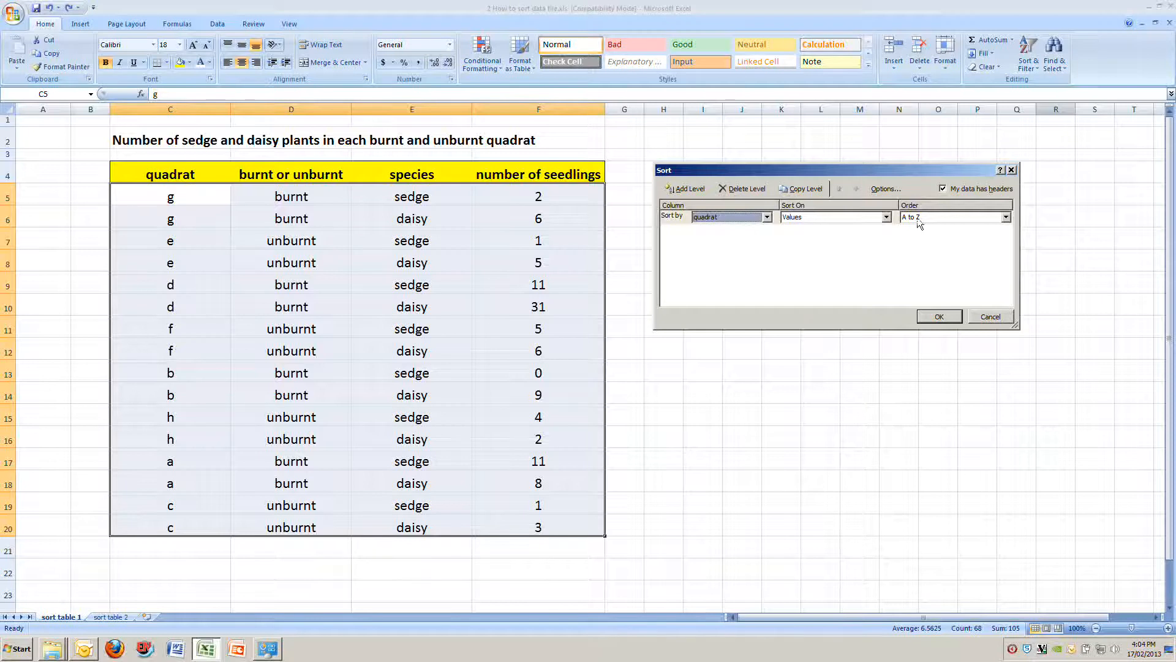
left_click(939, 316)
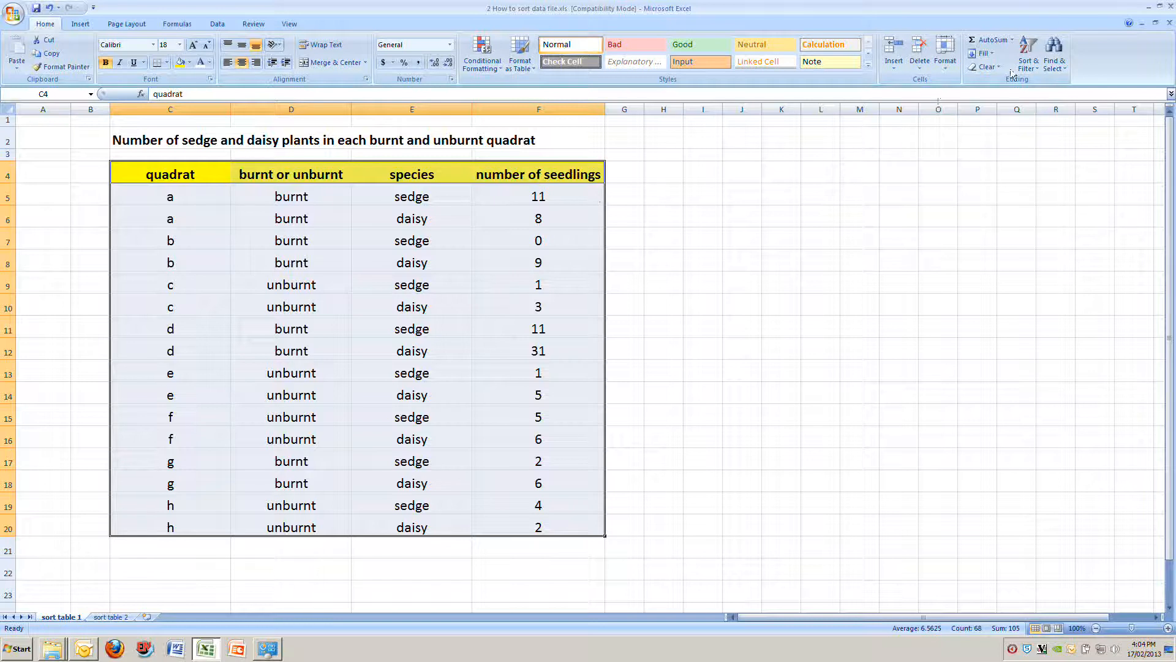
Apply another custom sort to the table, by the burnt or unburnt column on values from A to Z.
left_click(1029, 60)
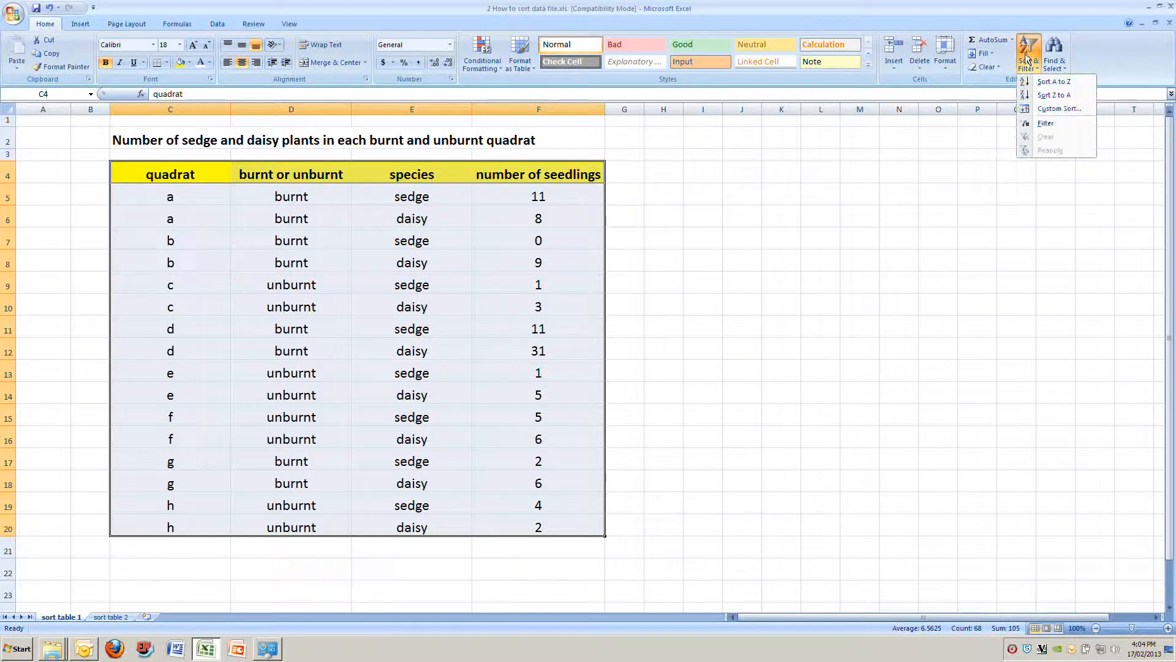
left_click(1042, 109)
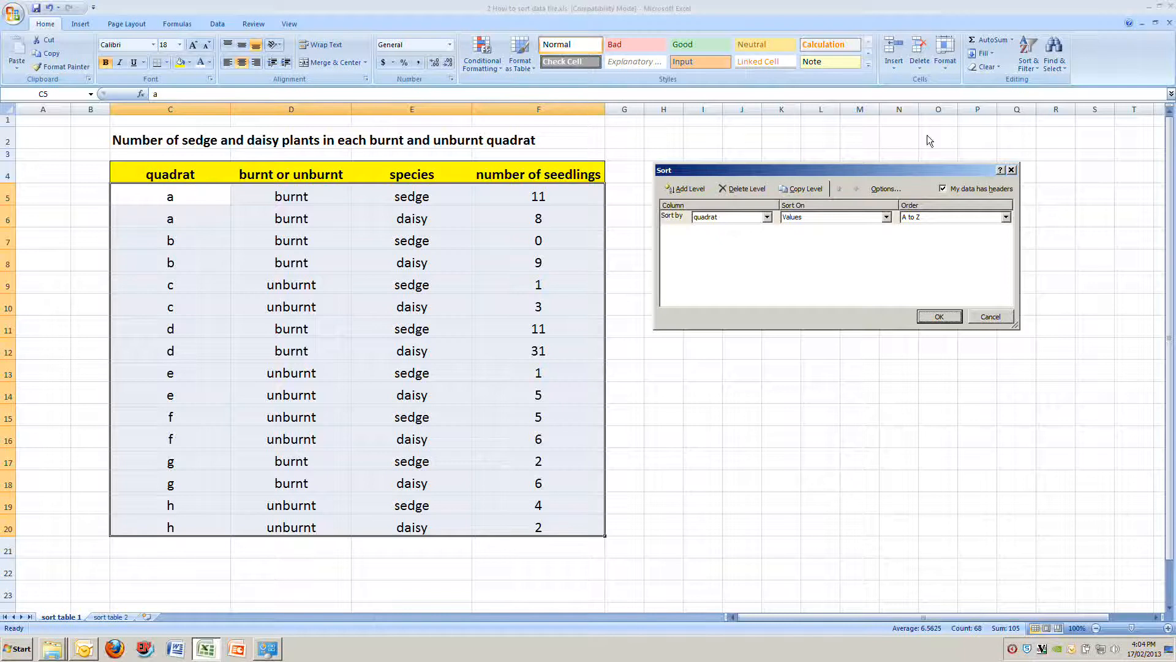
left_click(709, 218)
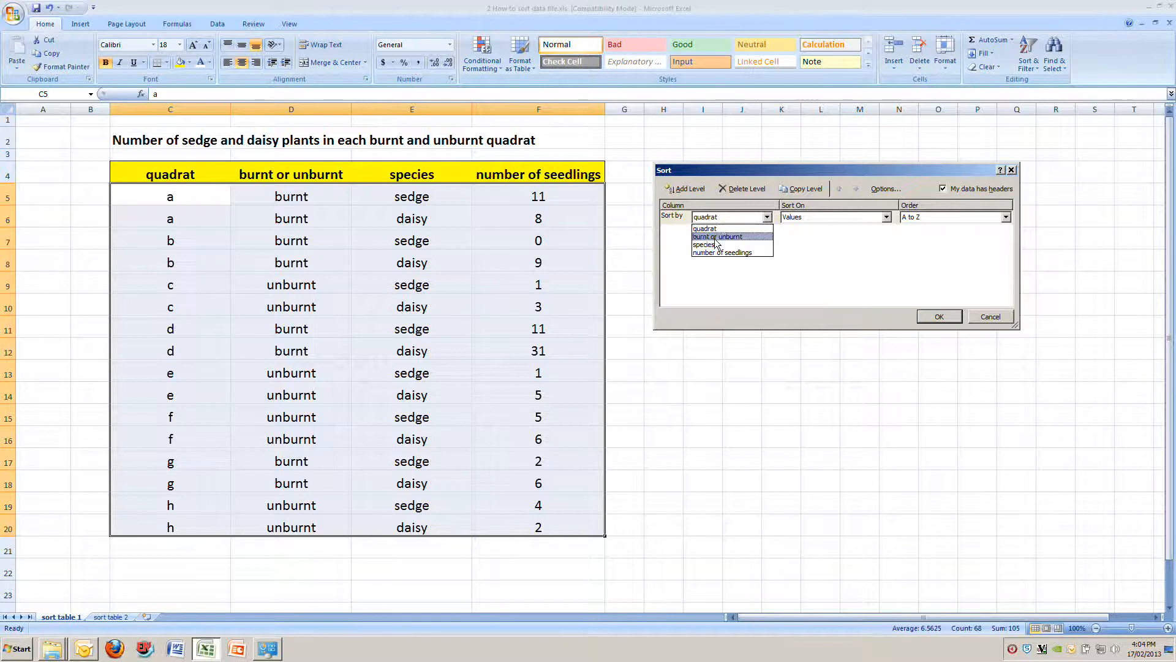
left_click(714, 237)
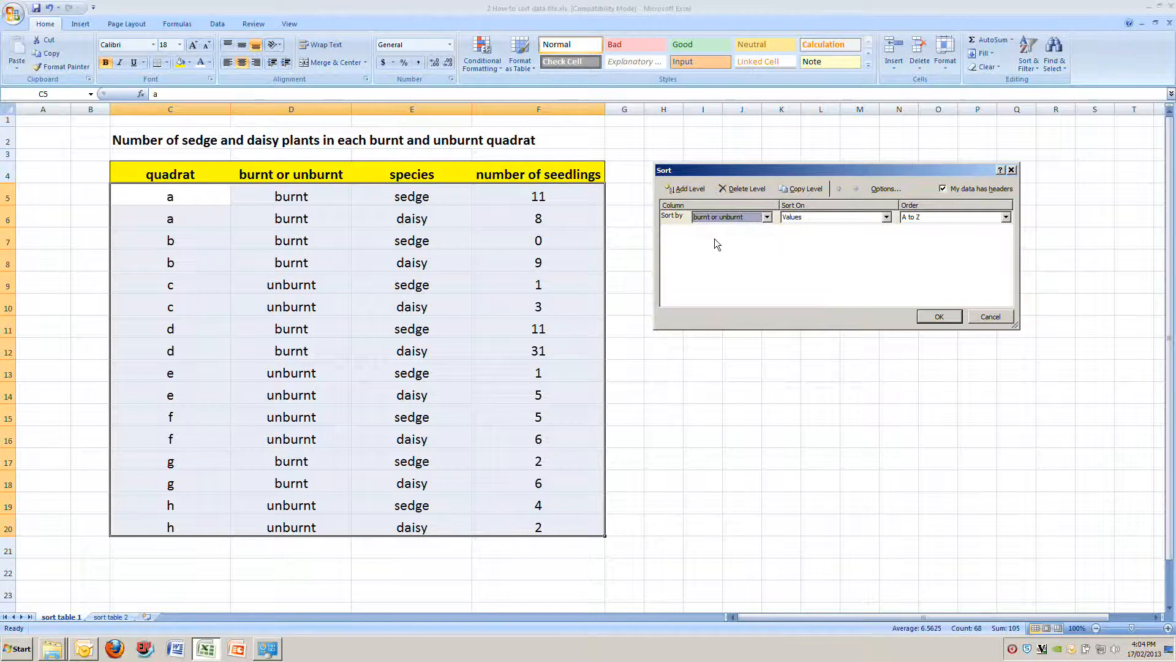
left_click(931, 318)
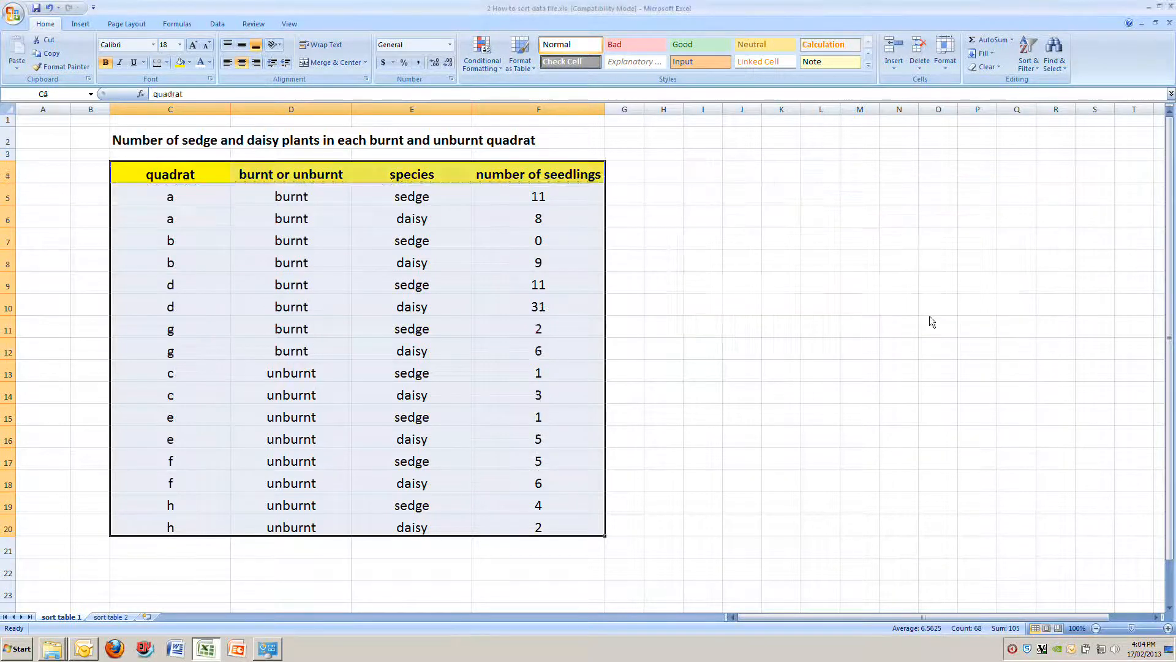
Examine the grouping of burnt and unburnt rows in the sorted table.
left_click_drag(288, 197, 509, 520)
left_click(308, 374)
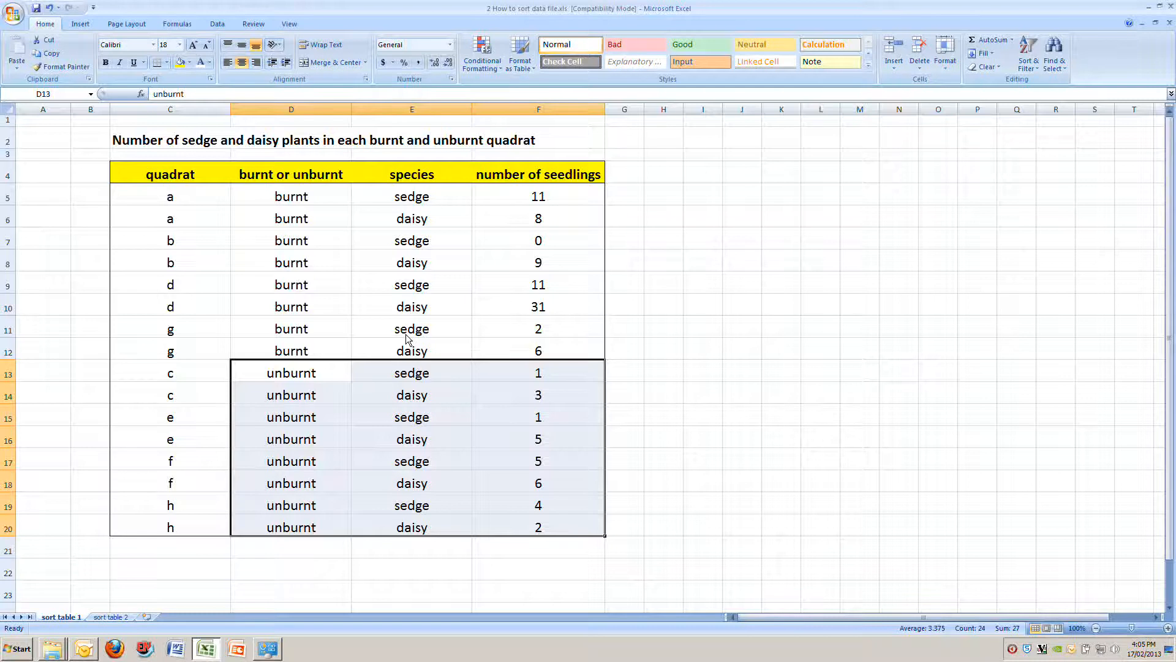
left_click(318, 235)
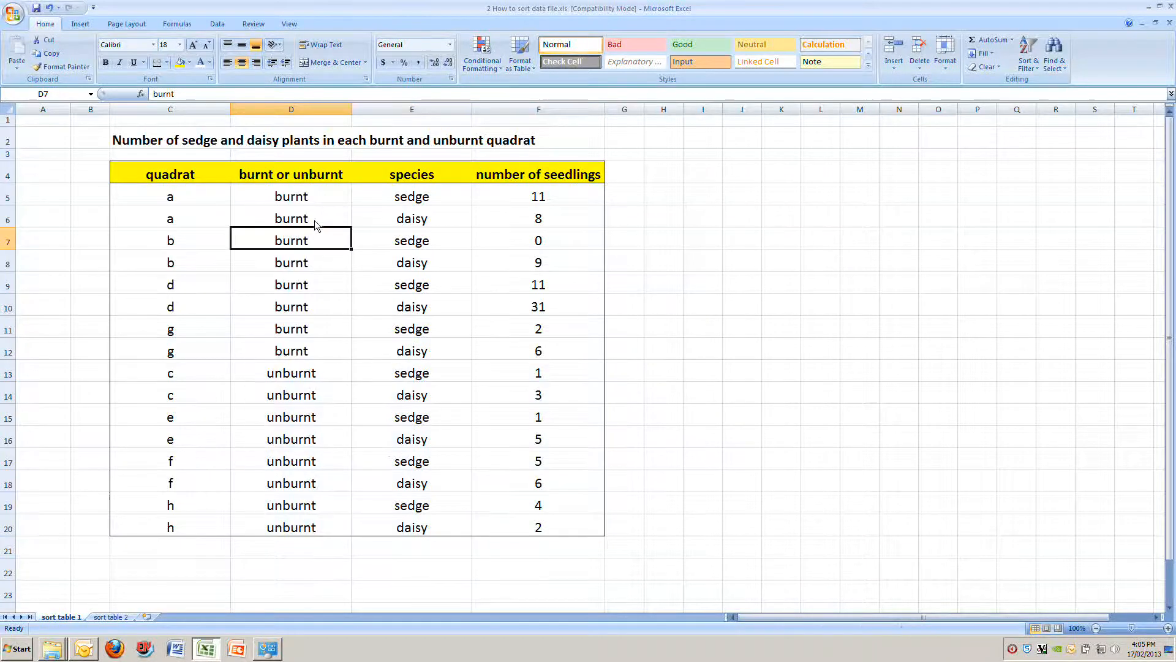
Undo both custom sorts to restore the table's original row order.
left_click(52, 10)
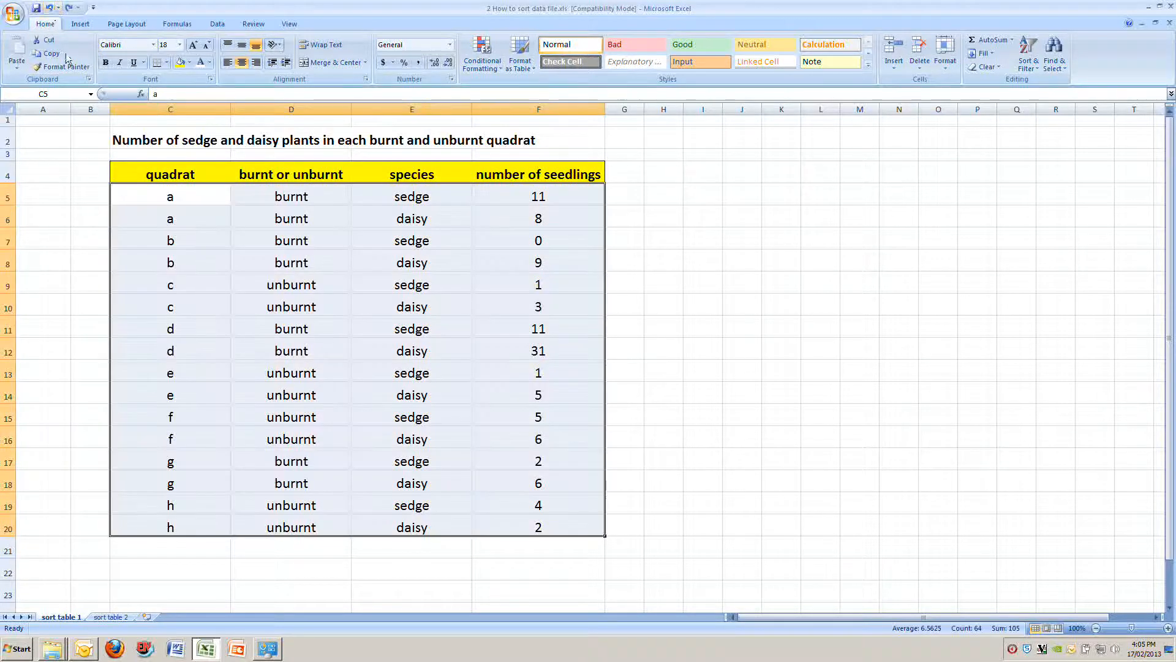
left_click(51, 10)
left_click(208, 264)
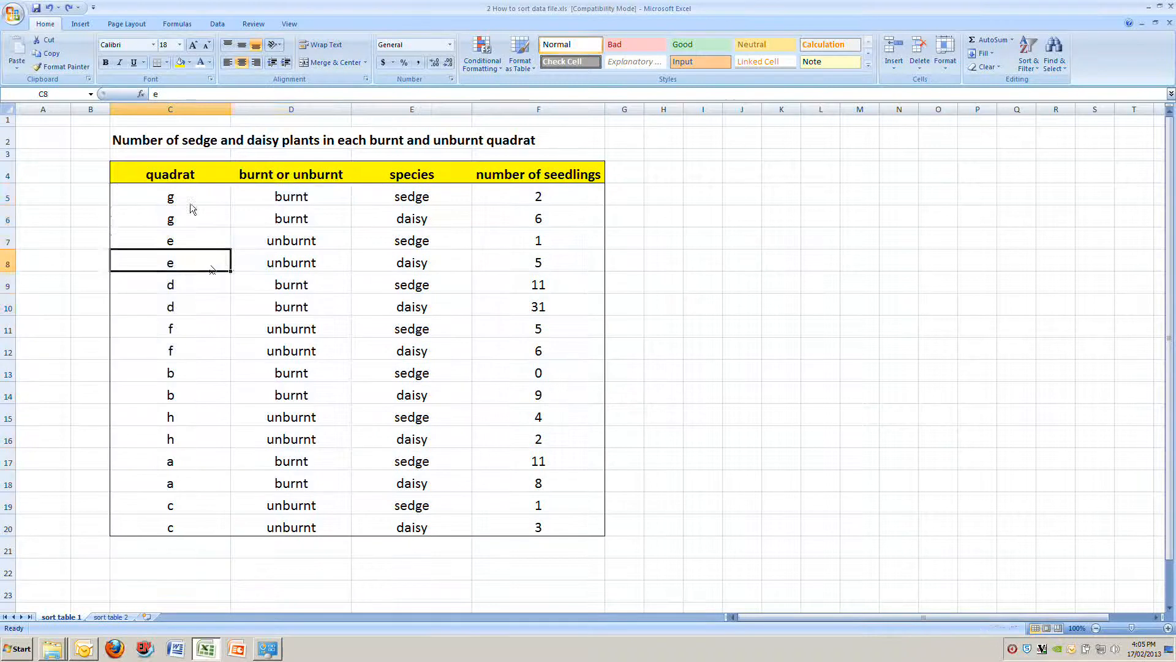
Apply a two-level custom sort to the whole table with headers, by burnt or unburnt and by species, both on values from A to Z.
left_click_drag(184, 174, 534, 525)
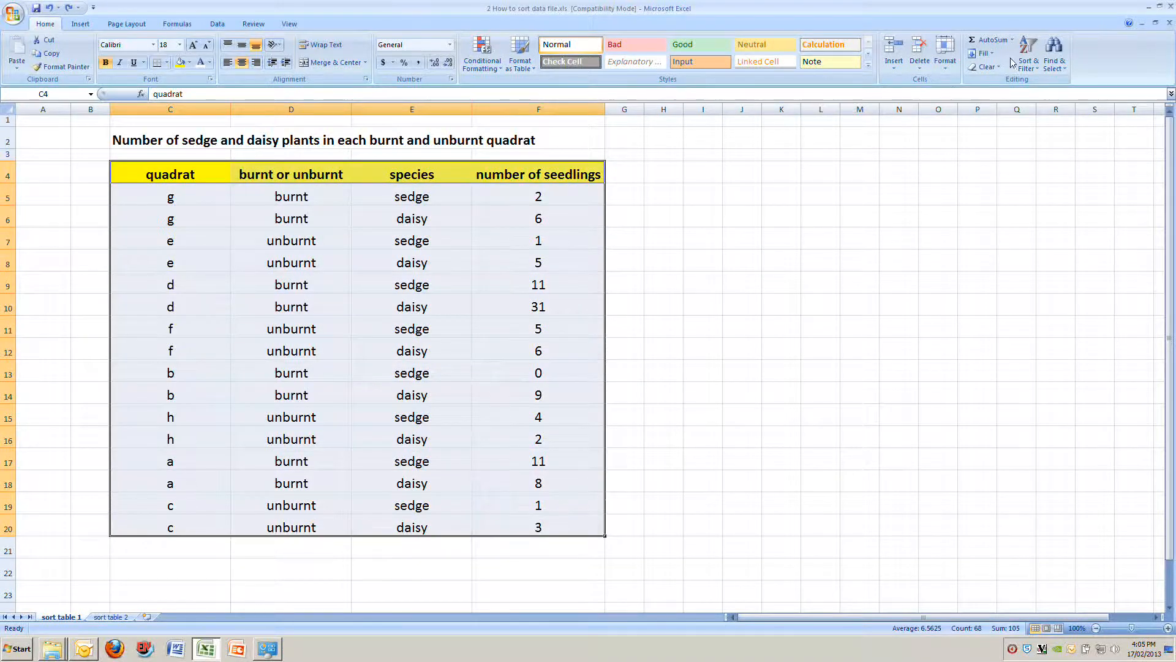
left_click(1029, 58)
left_click(1046, 107)
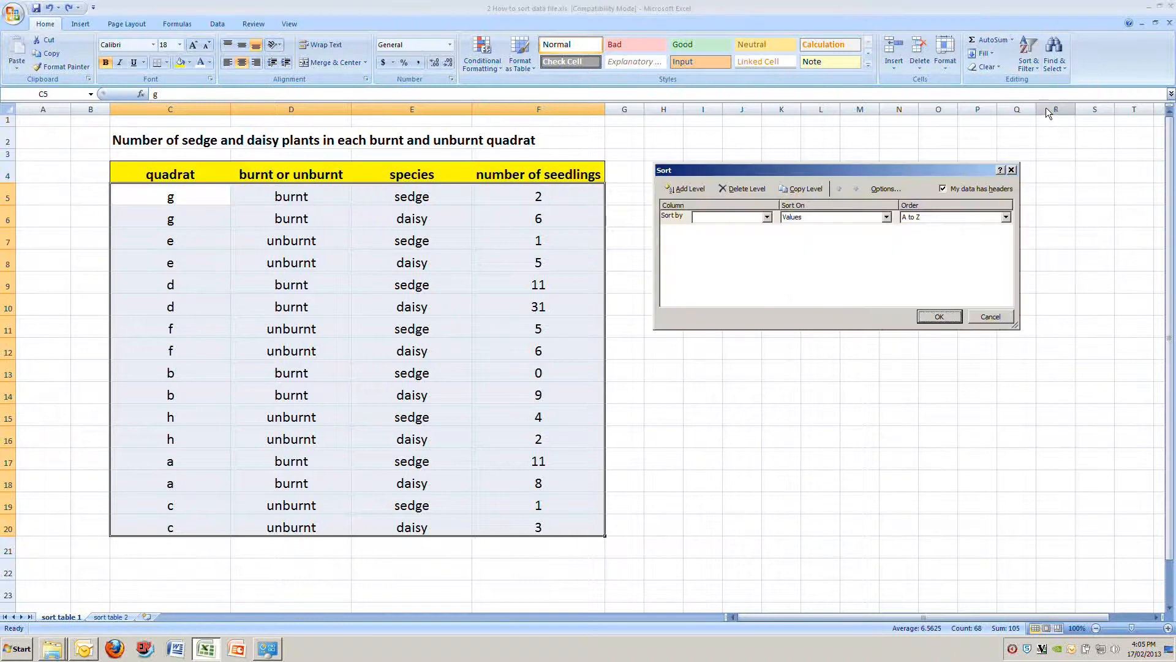
left_click(768, 217)
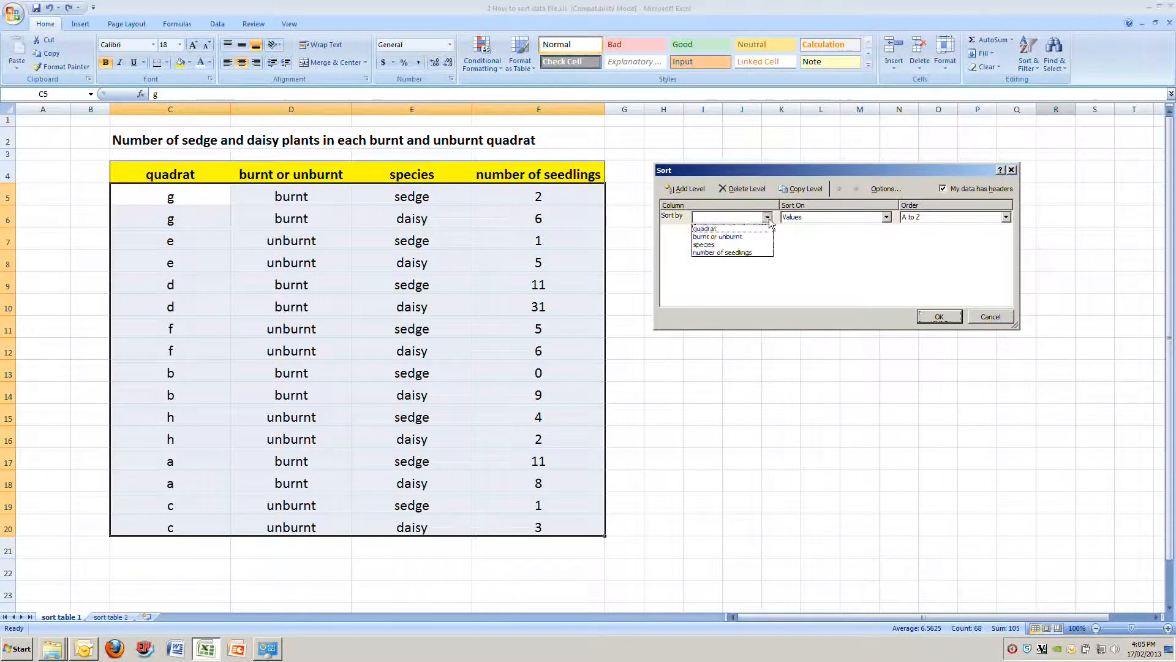
left_click(753, 237)
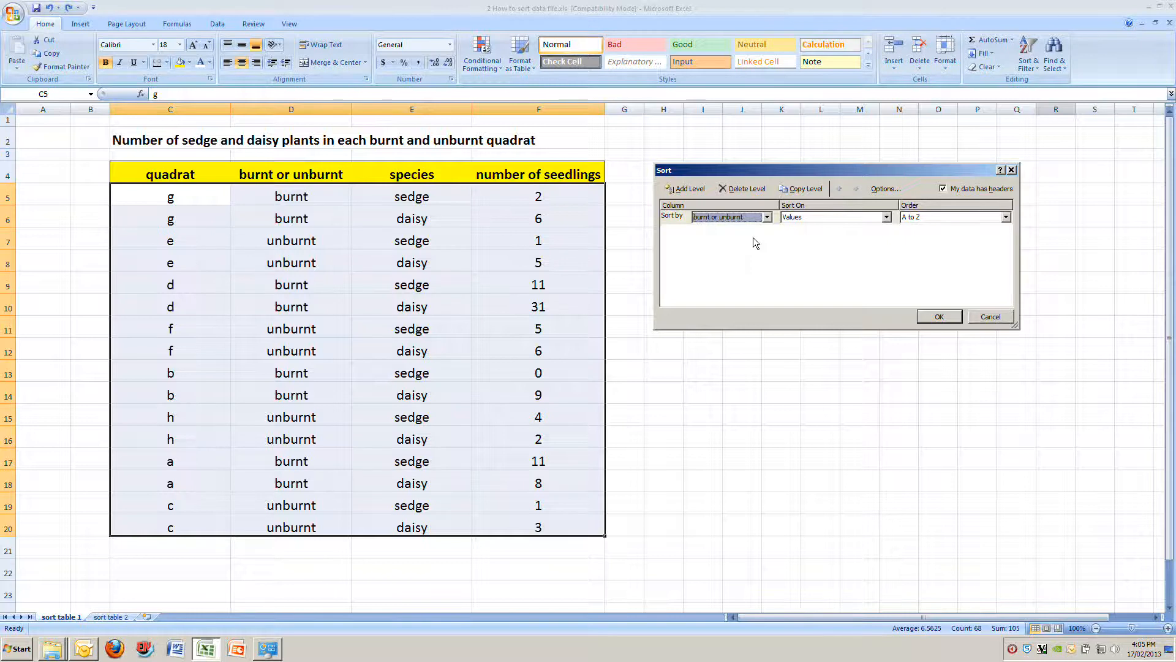
left_click(685, 192)
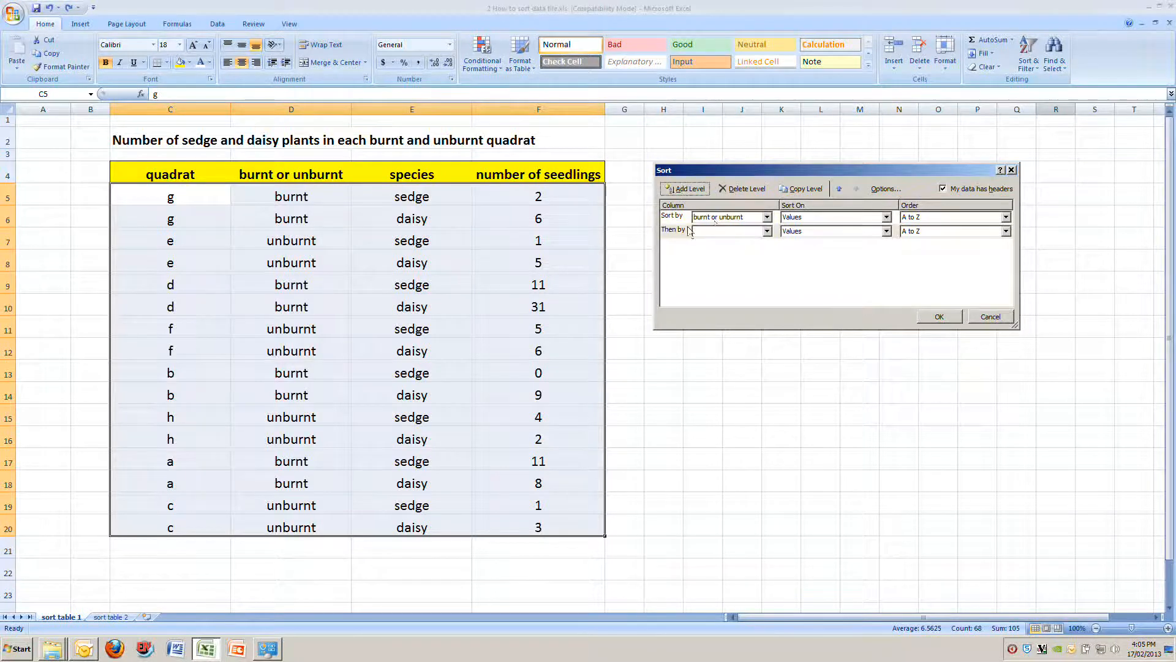
left_click(720, 231)
left_click(721, 258)
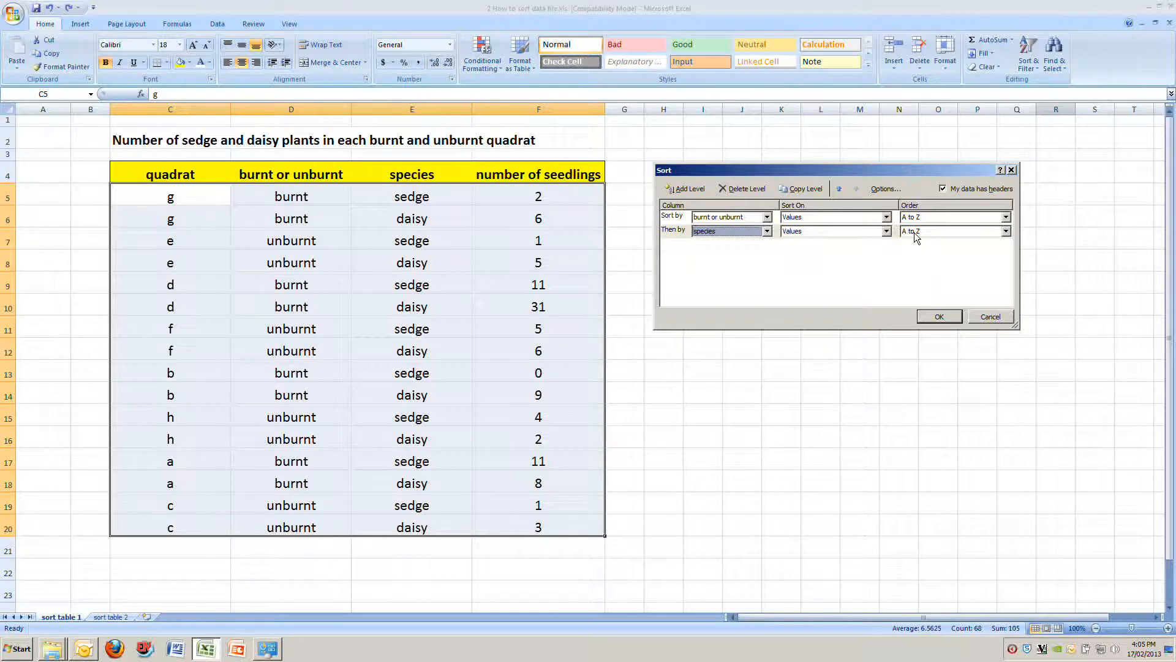
left_click(938, 317)
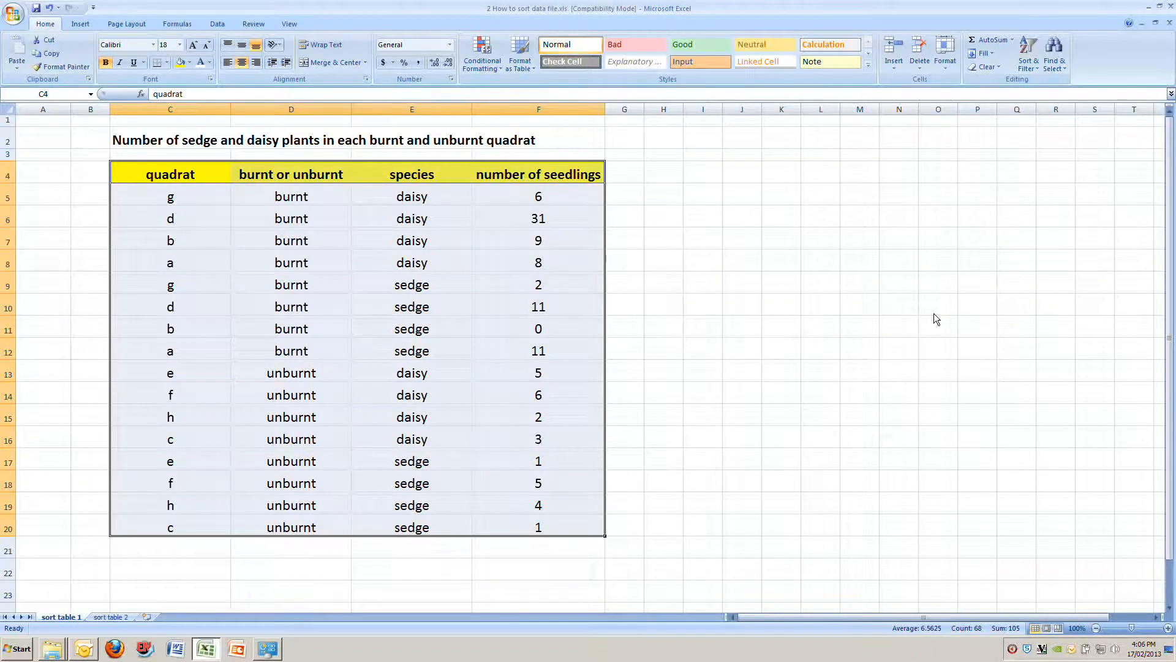
Examine the daisy and sedge row groups within the burnt and unburnt quadrats of the sorted table.
left_click_drag(181, 202, 524, 274)
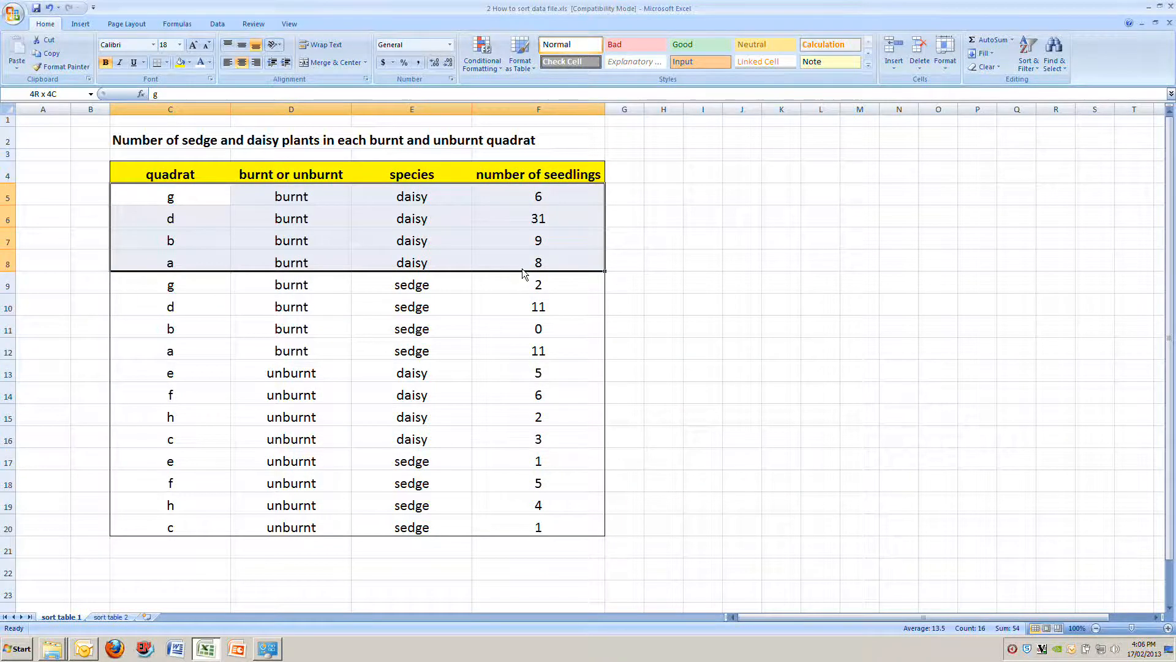
left_click_drag(174, 282, 518, 354)
left_click_drag(196, 383, 489, 431)
left_click_drag(183, 468, 515, 526)
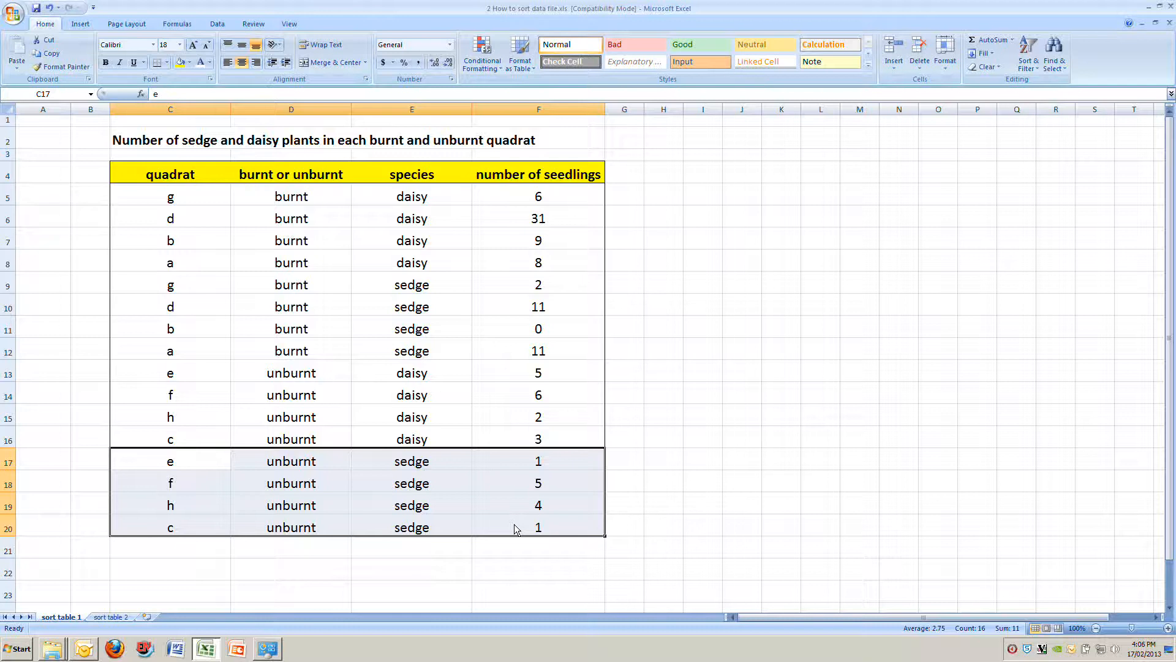
left_click(275, 269)
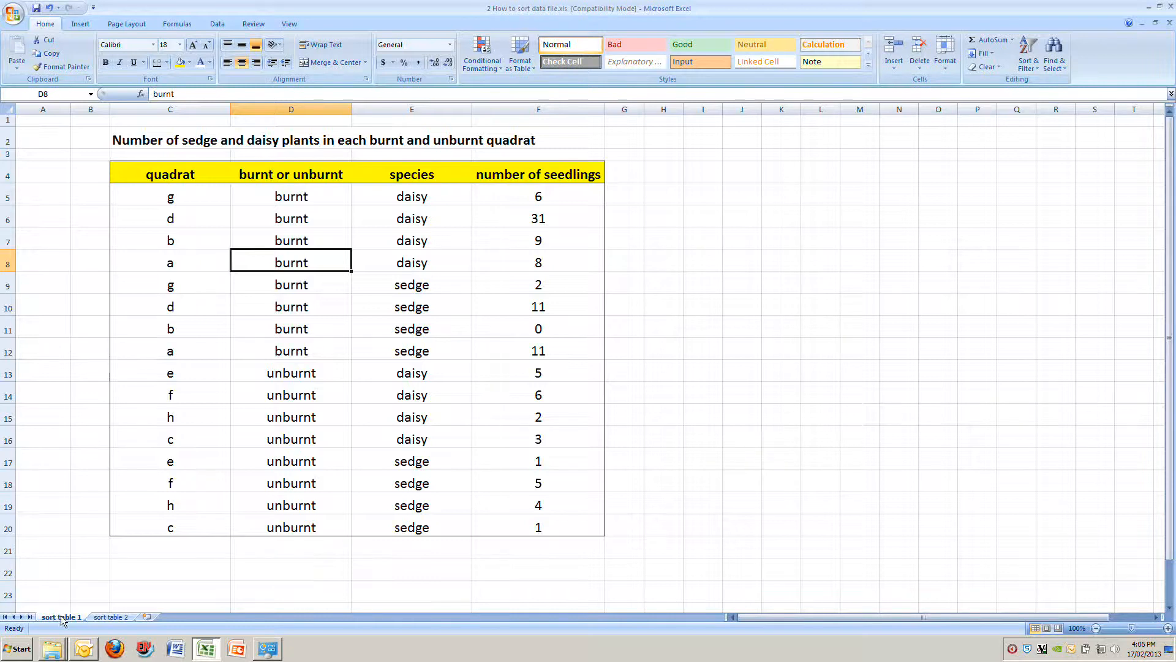
Switch to the "sort table 2" sheet containing the colour-coded table.
left_click(98, 616)
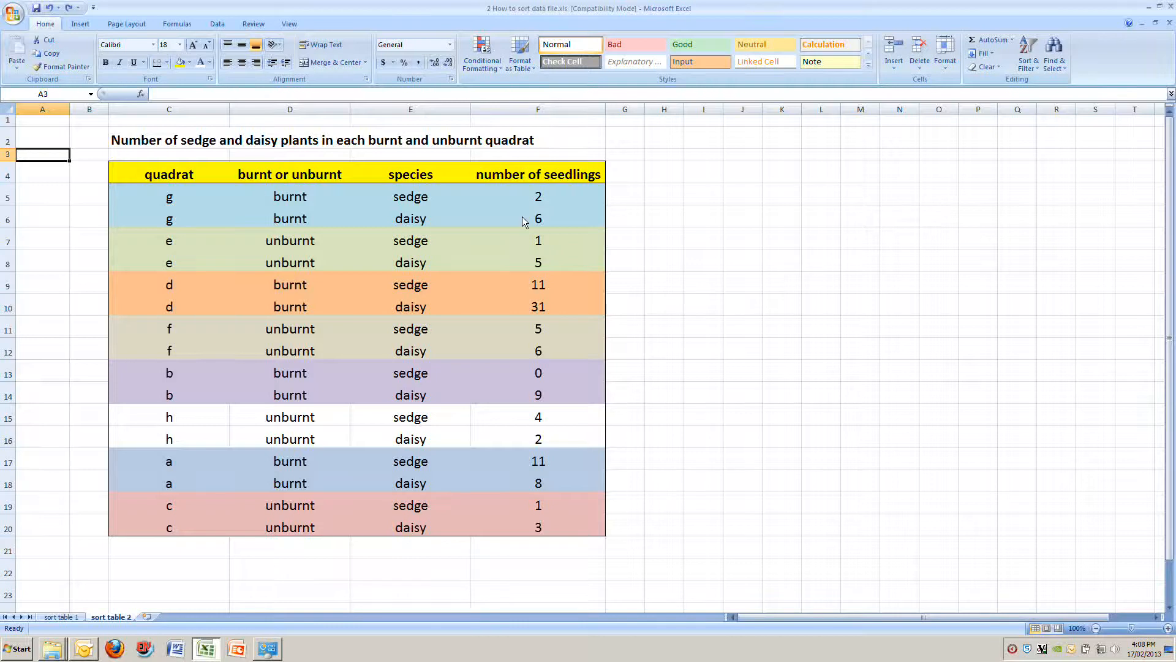
Sort the whole colour-coded table, including its header row, by quadrat from A to Z.
left_click(174, 177)
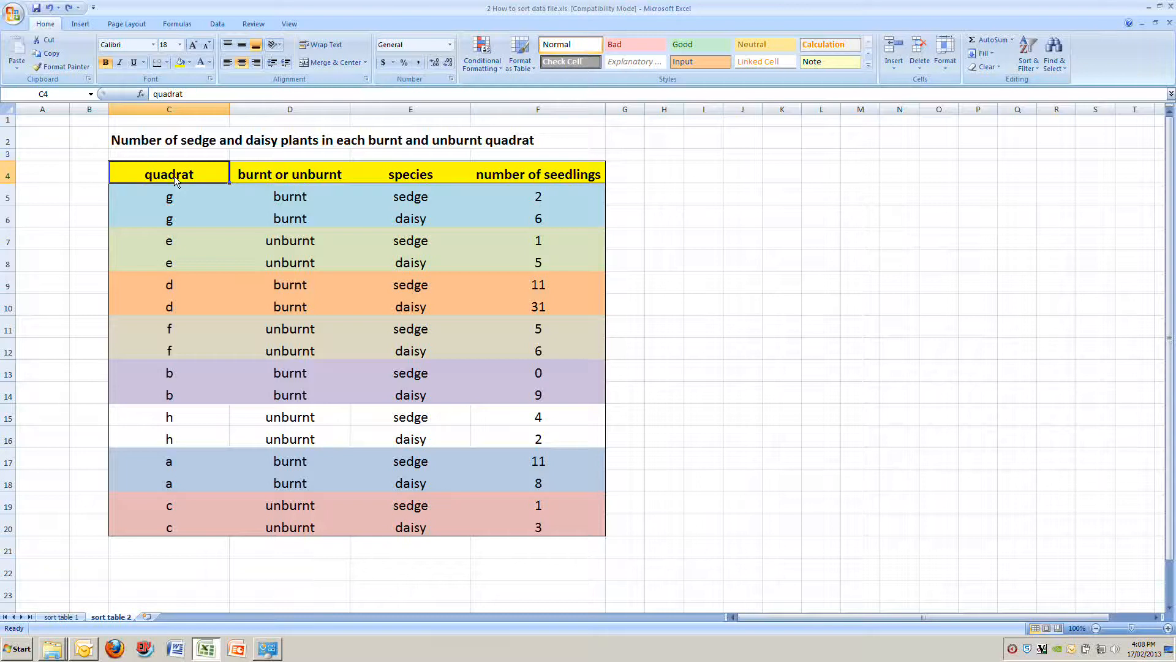
left_click_drag(175, 179, 540, 528)
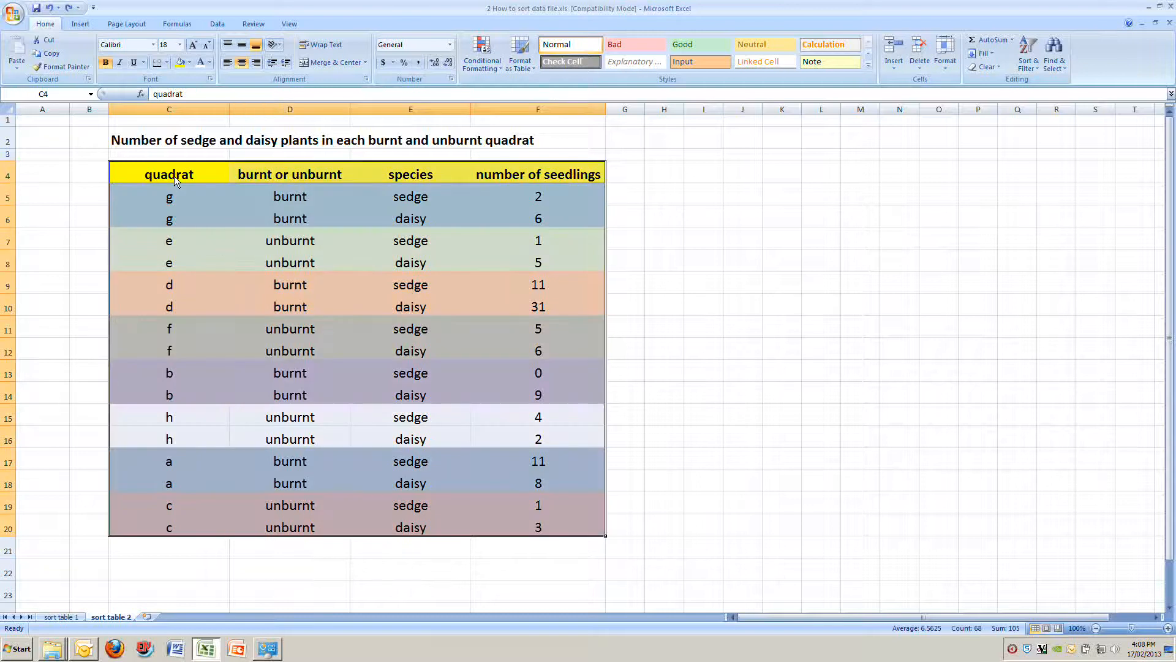
left_click(1029, 58)
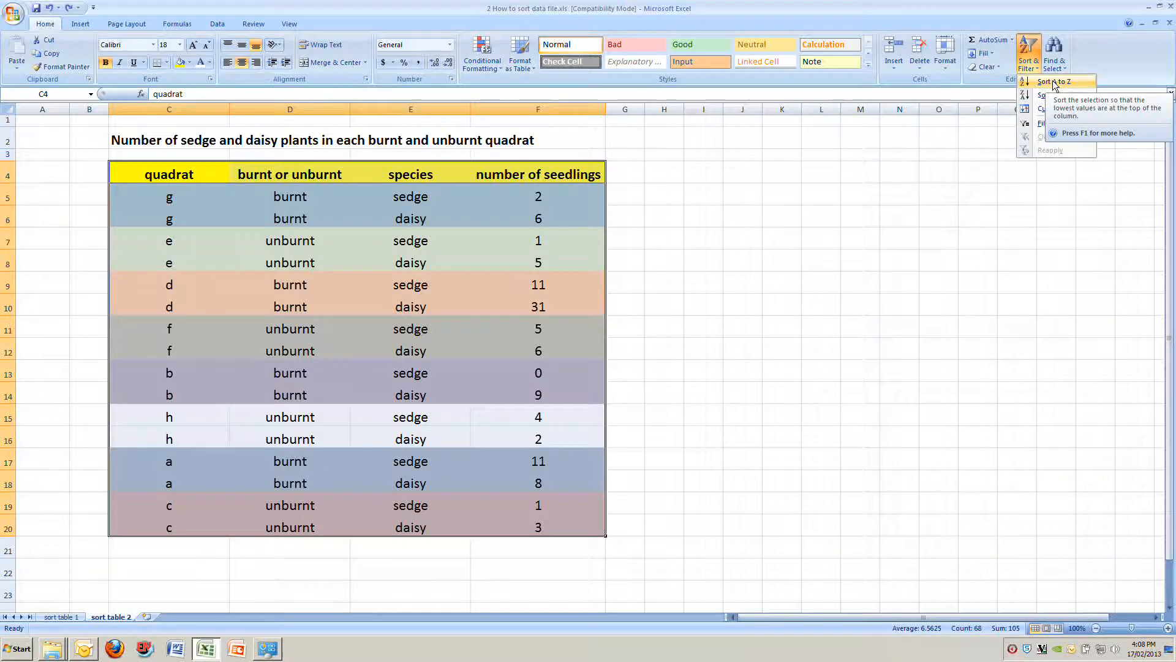
left_click(1053, 83)
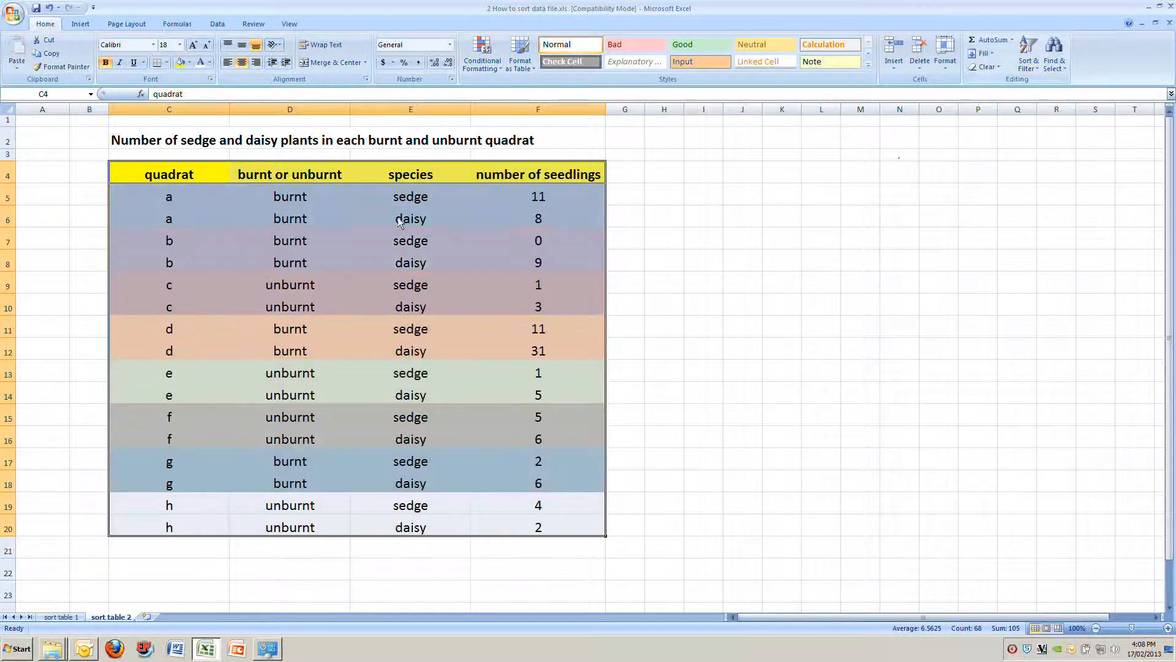
Undo the quadrat sort of the colour-coded table and deselect the table.
left_click(155, 196)
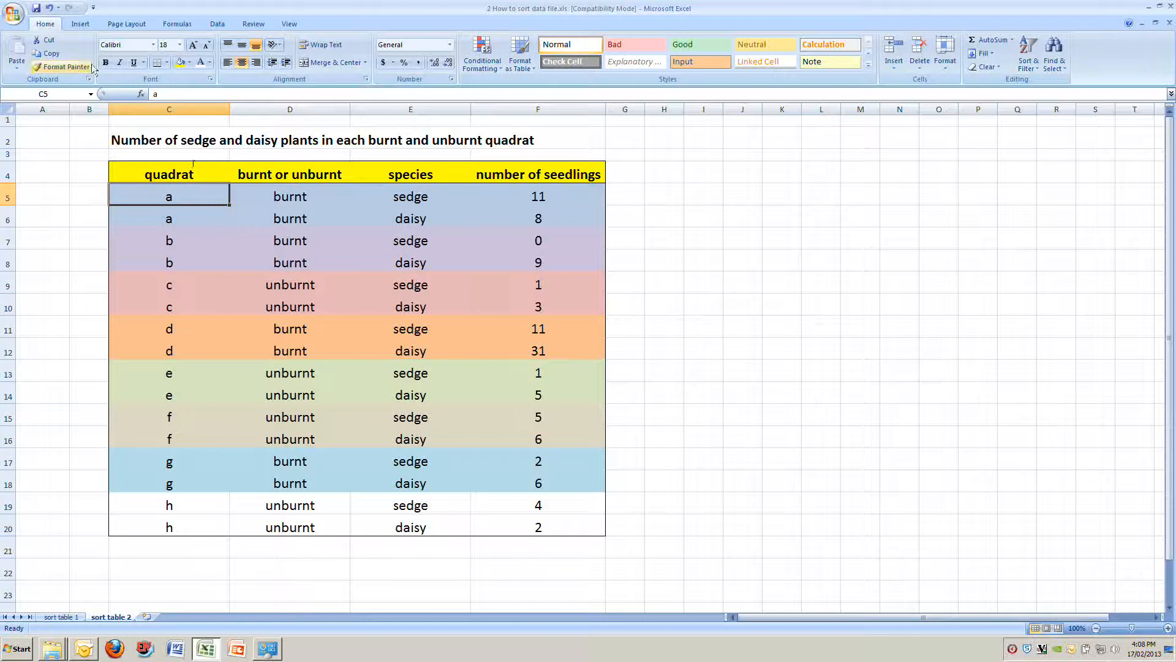
left_click(49, 7)
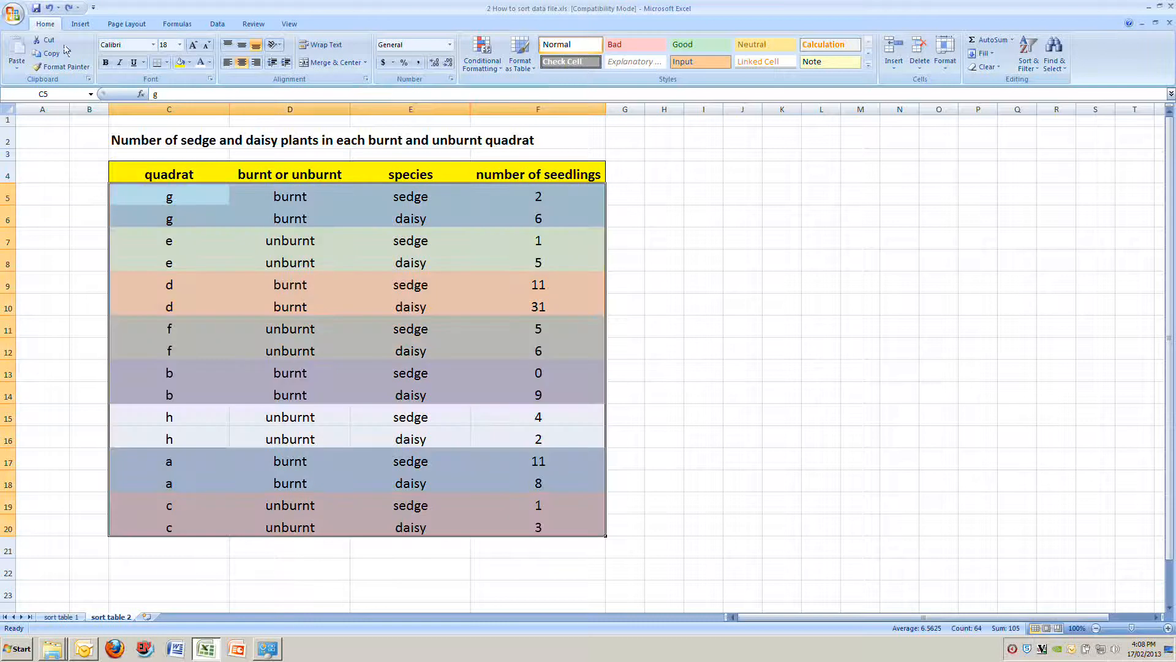
left_click(809, 260)
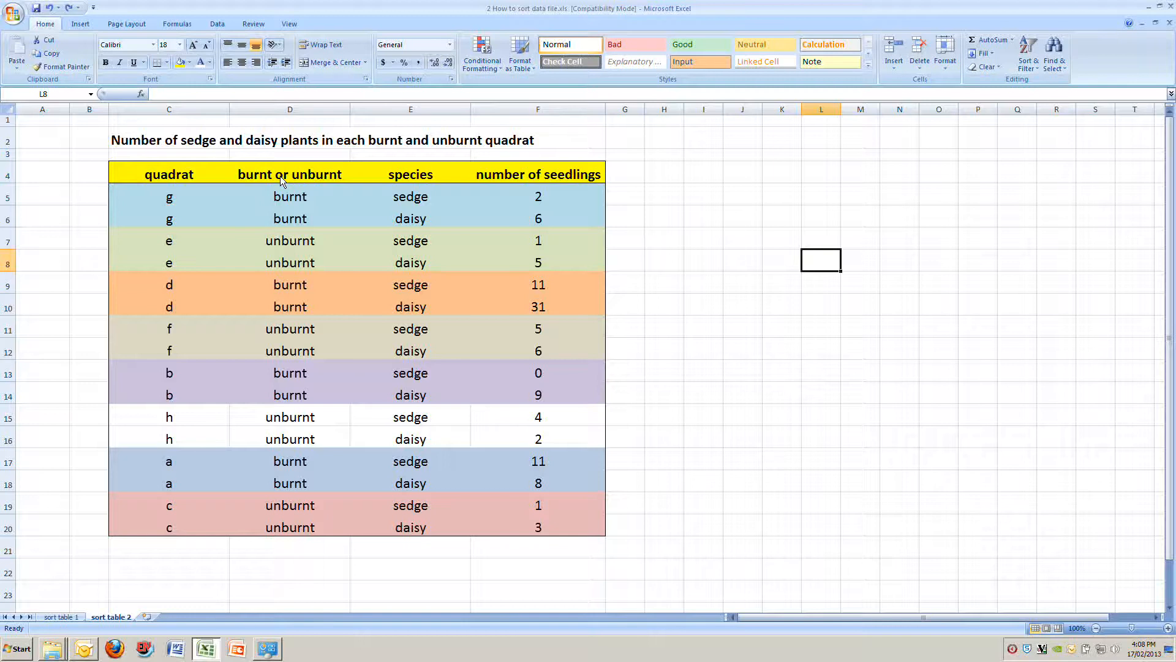
Sort only the burnt or unburnt column from A to Z, continuing with the current selection instead of expanding it.
left_click_drag(280, 176, 306, 523)
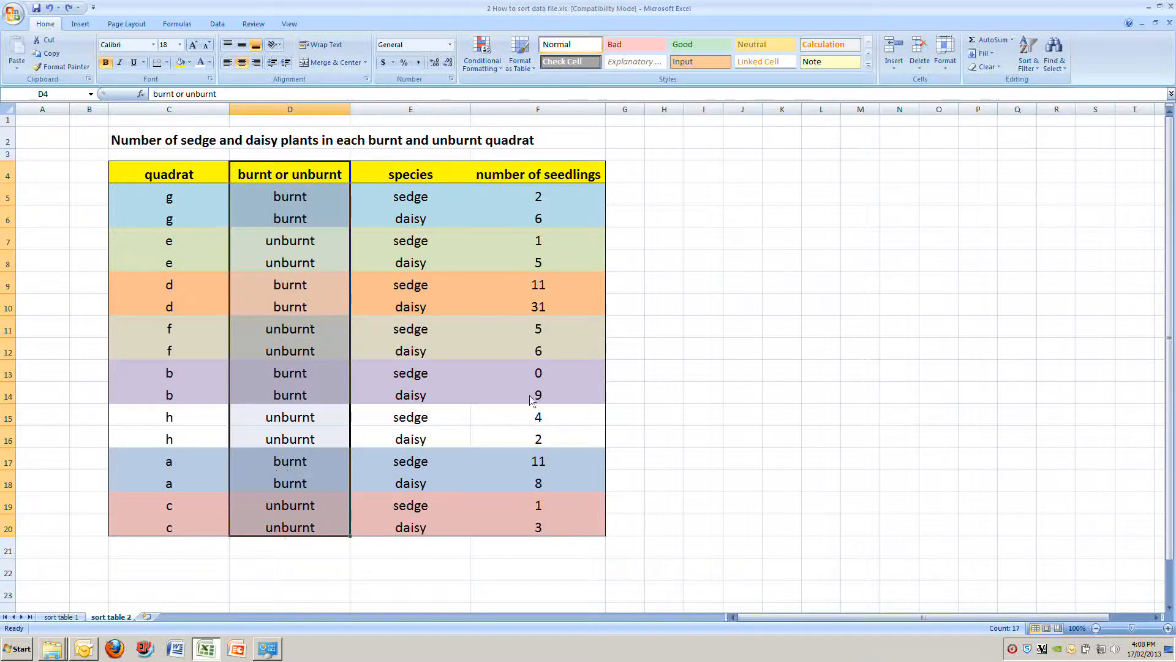
left_click(1029, 60)
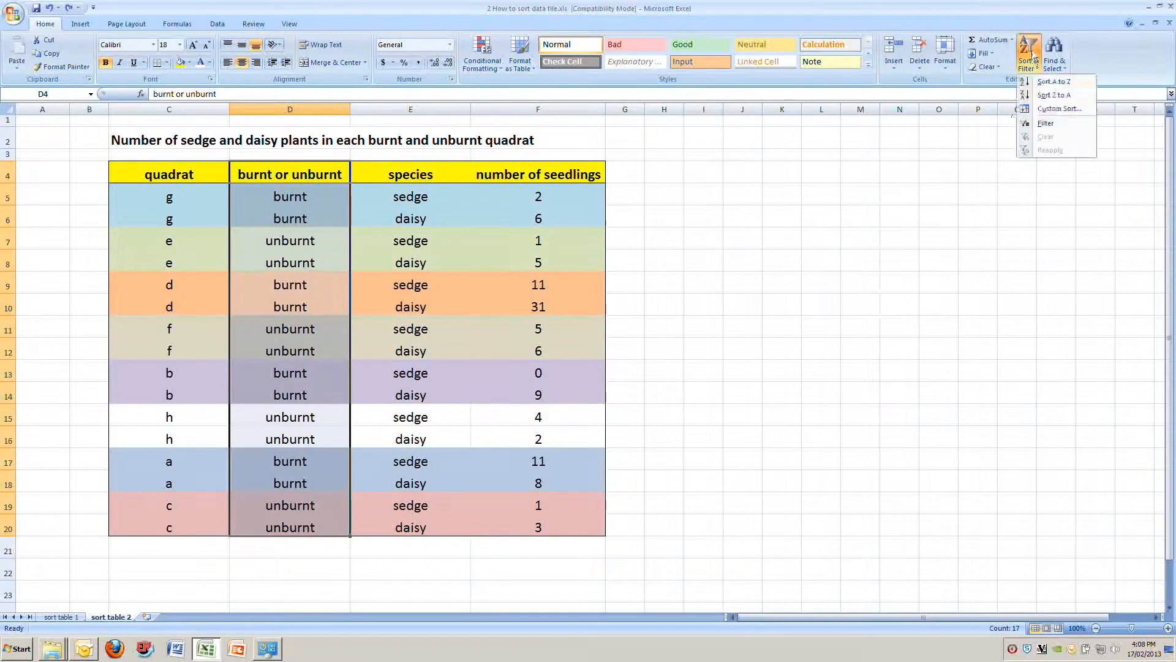
left_click(1052, 82)
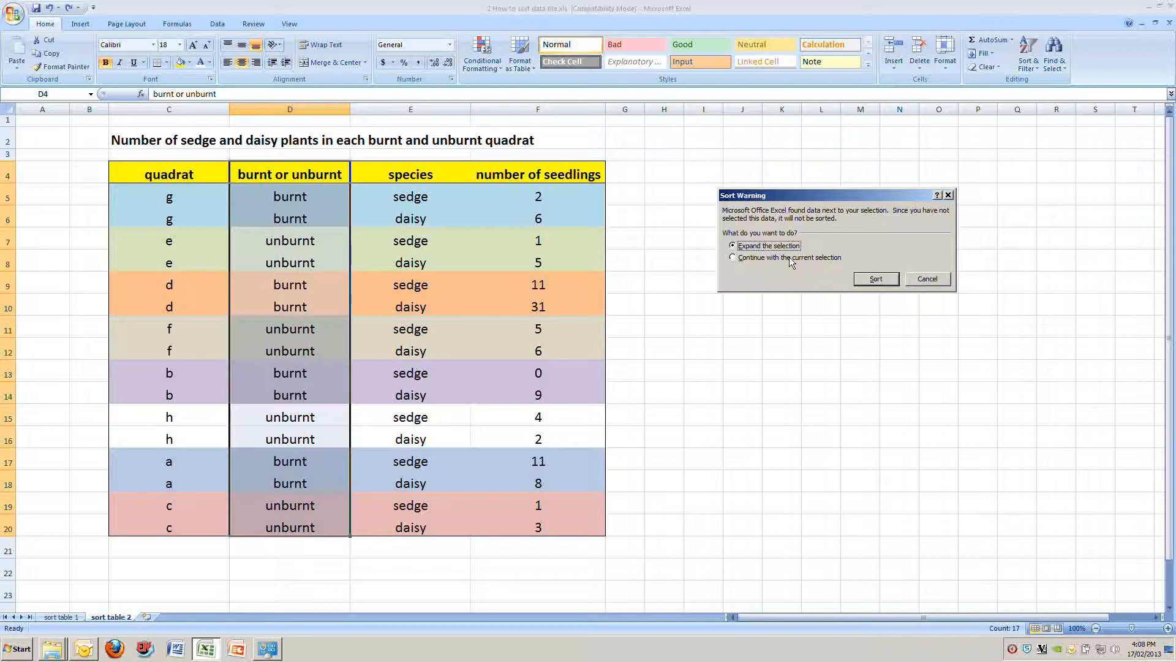
left_click(792, 260)
left_click(881, 279)
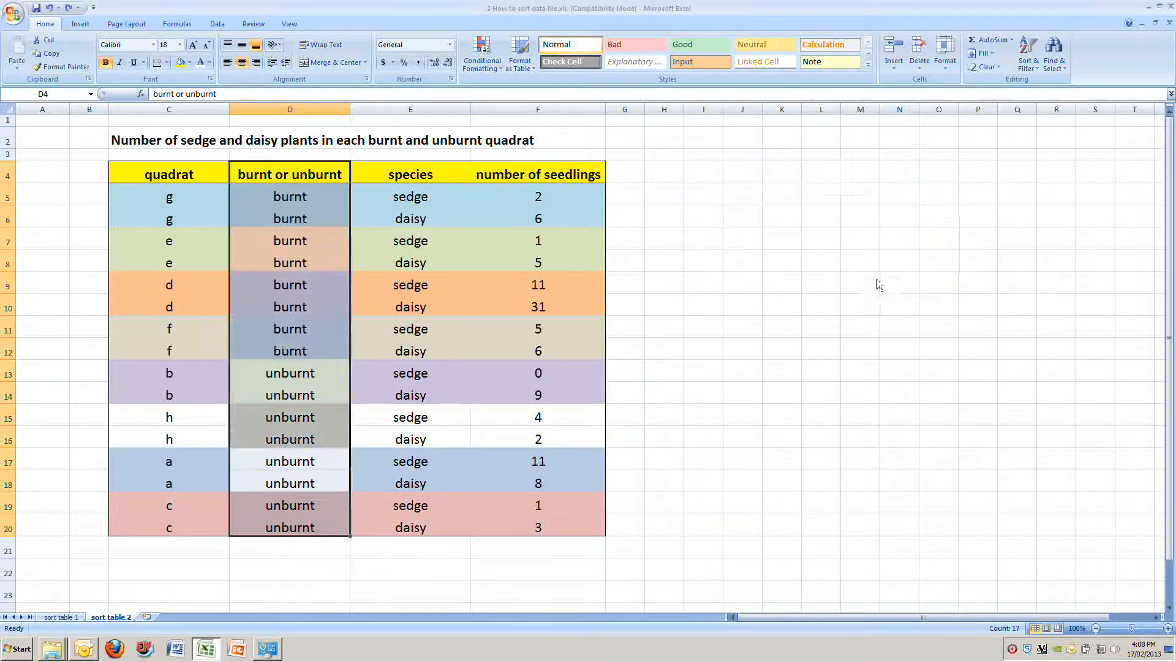
Examine how the row colours in the burnt or unburnt column match the quadrat, species and seedling columns after the single-column sort.
left_click(861, 283)
left_click_drag(295, 195, 308, 522)
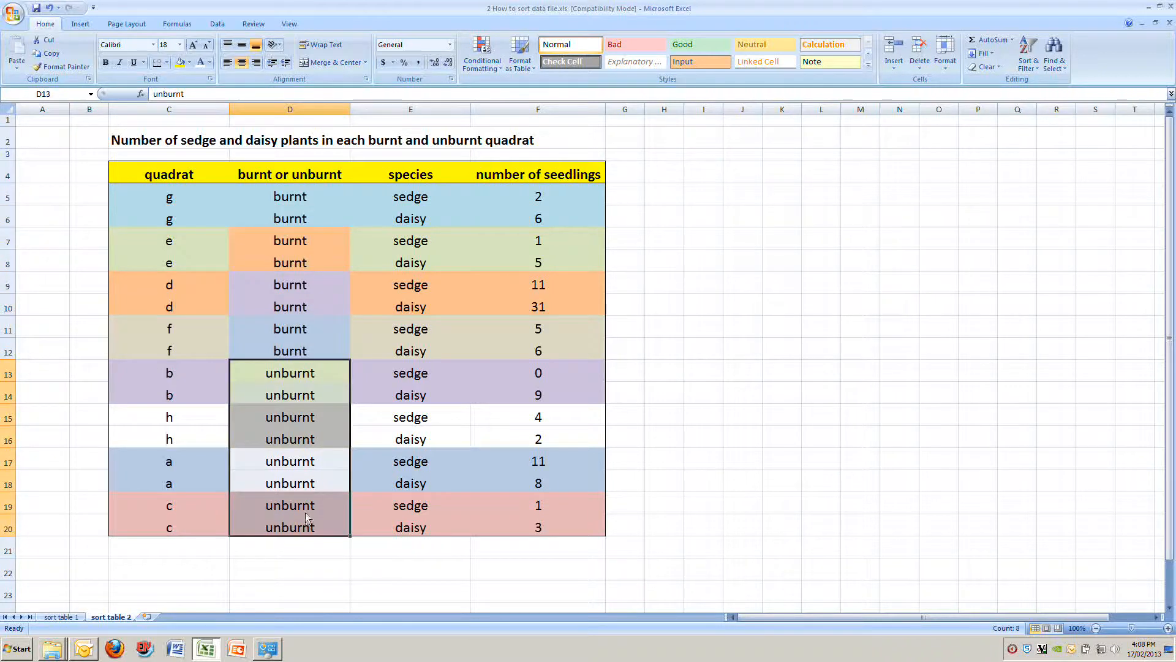
left_click(282, 238)
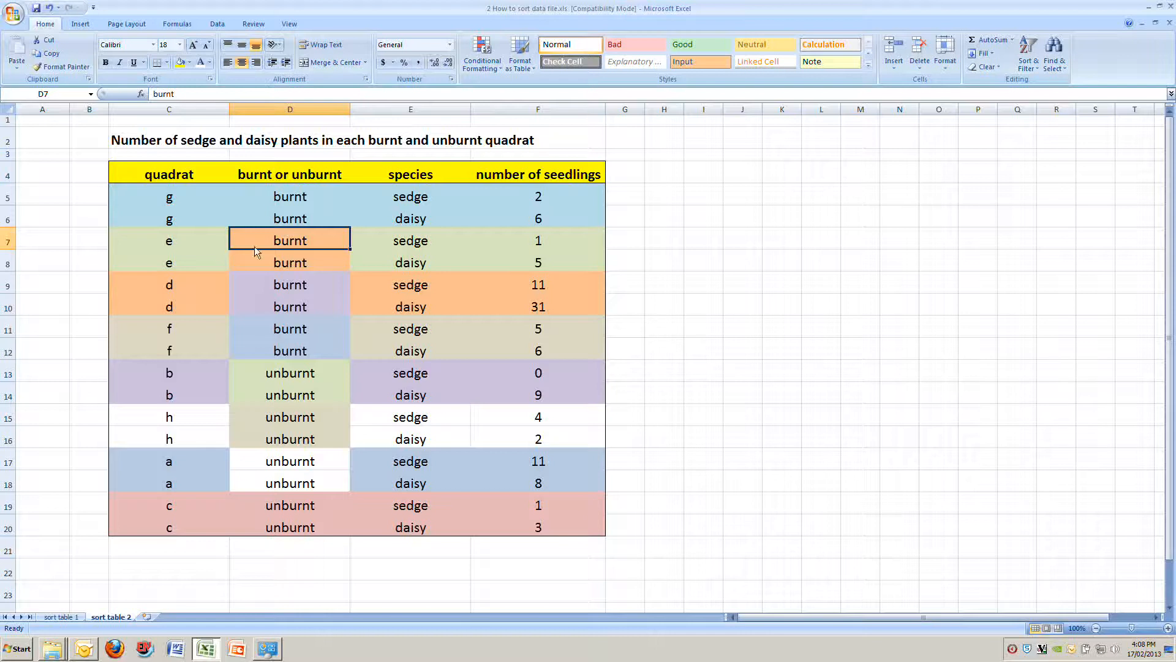
left_click(160, 285)
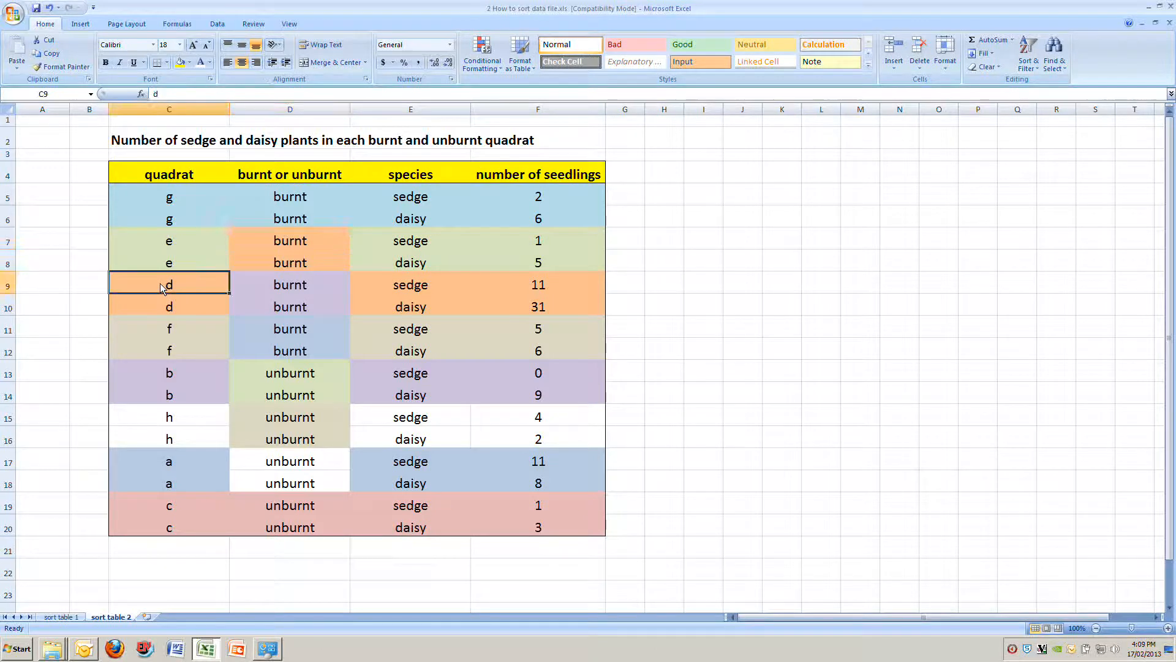
left_click(262, 238)
left_click(391, 287)
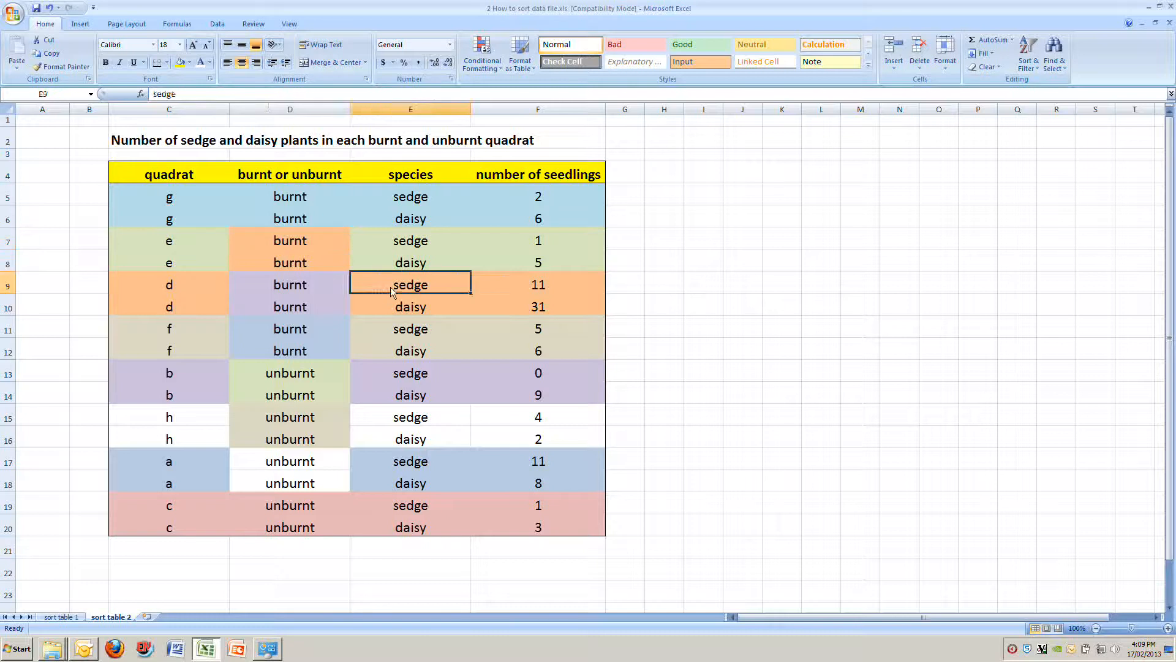
left_click(534, 289)
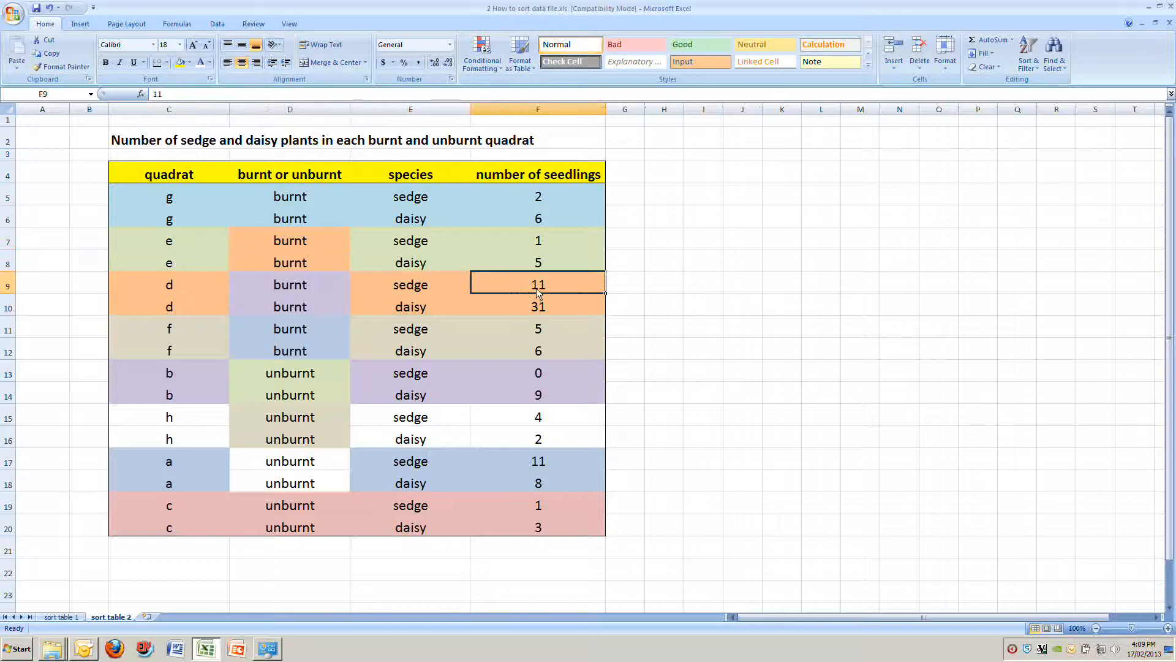
left_click(274, 239)
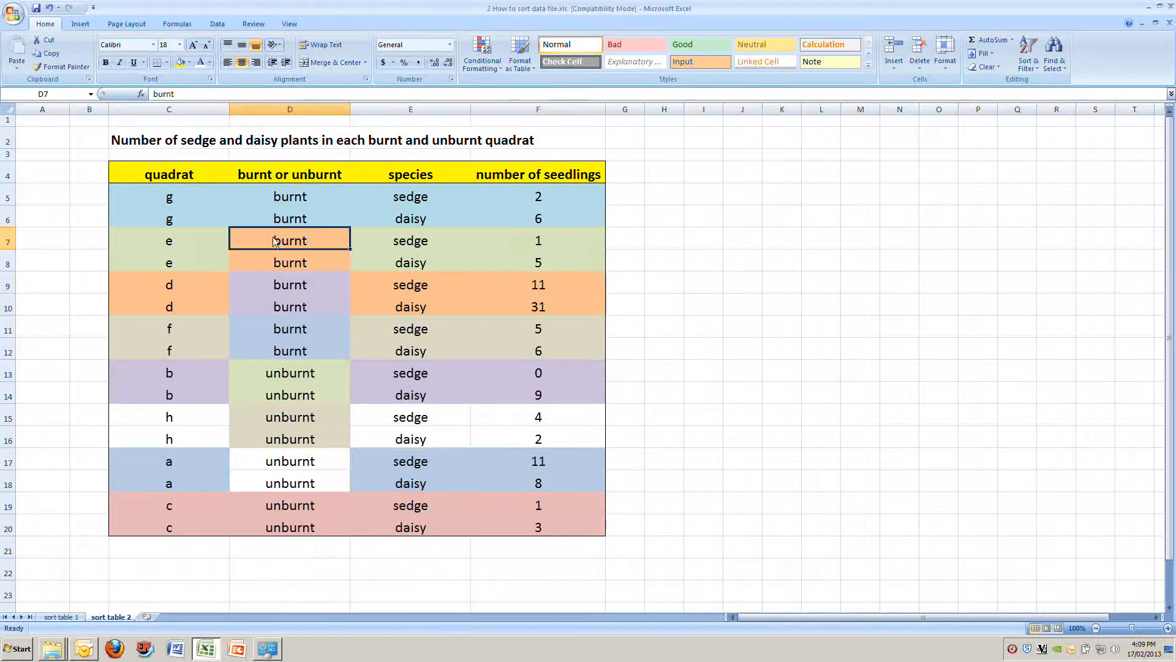
left_click(186, 240)
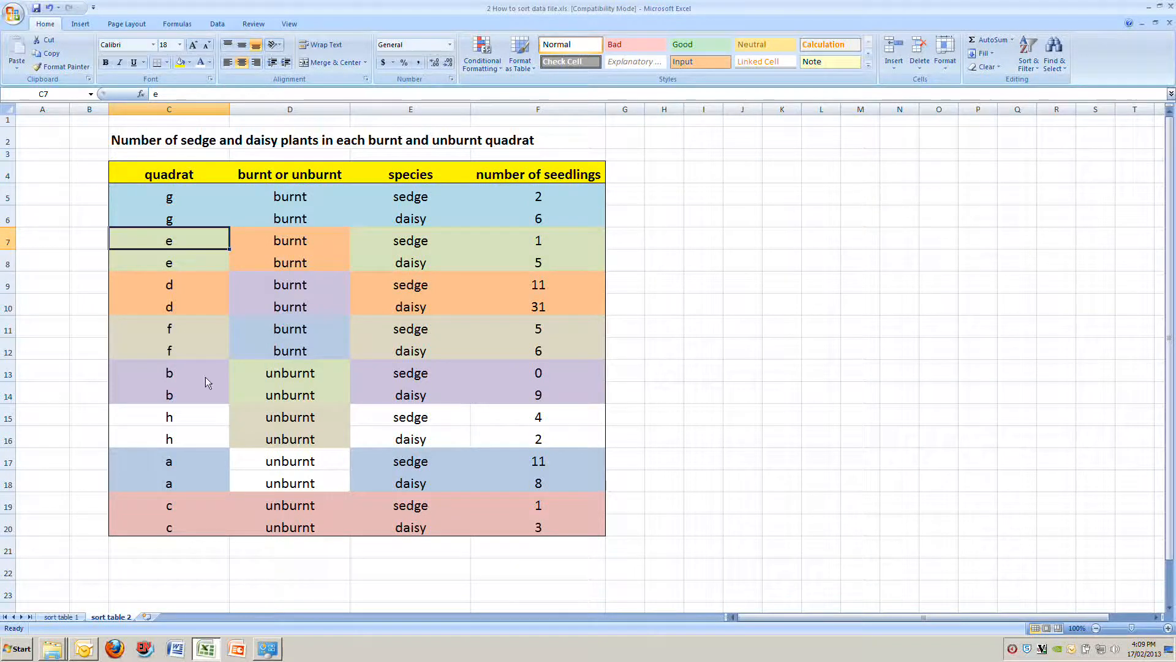
left_click_drag(184, 332, 185, 345)
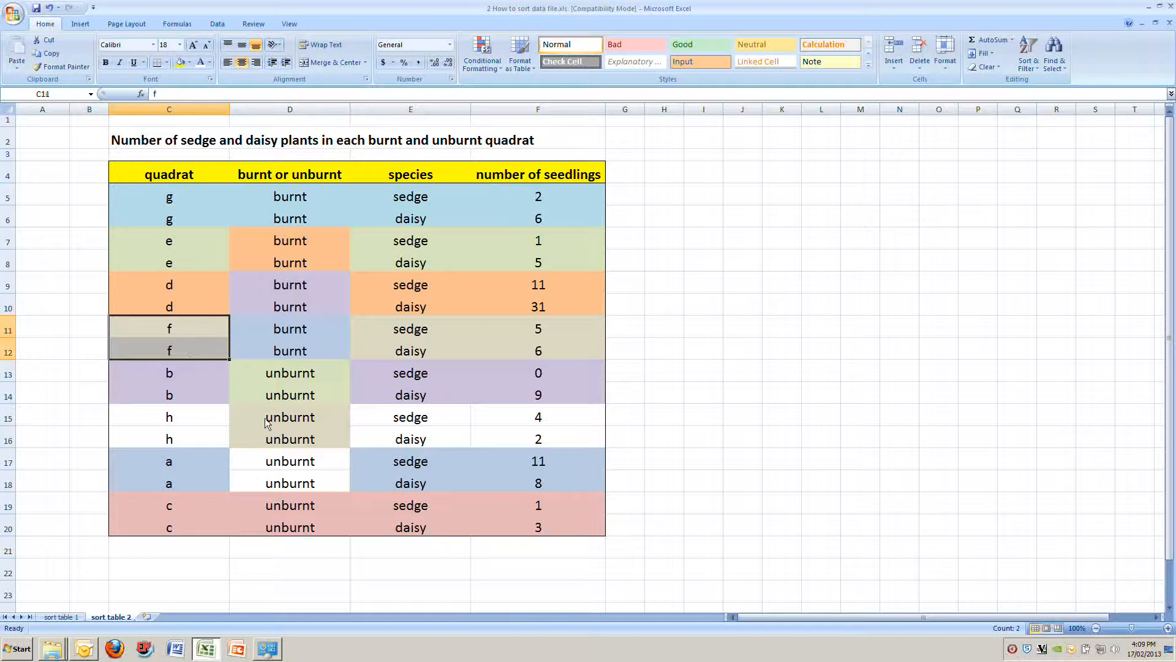
left_click_drag(266, 423, 266, 438)
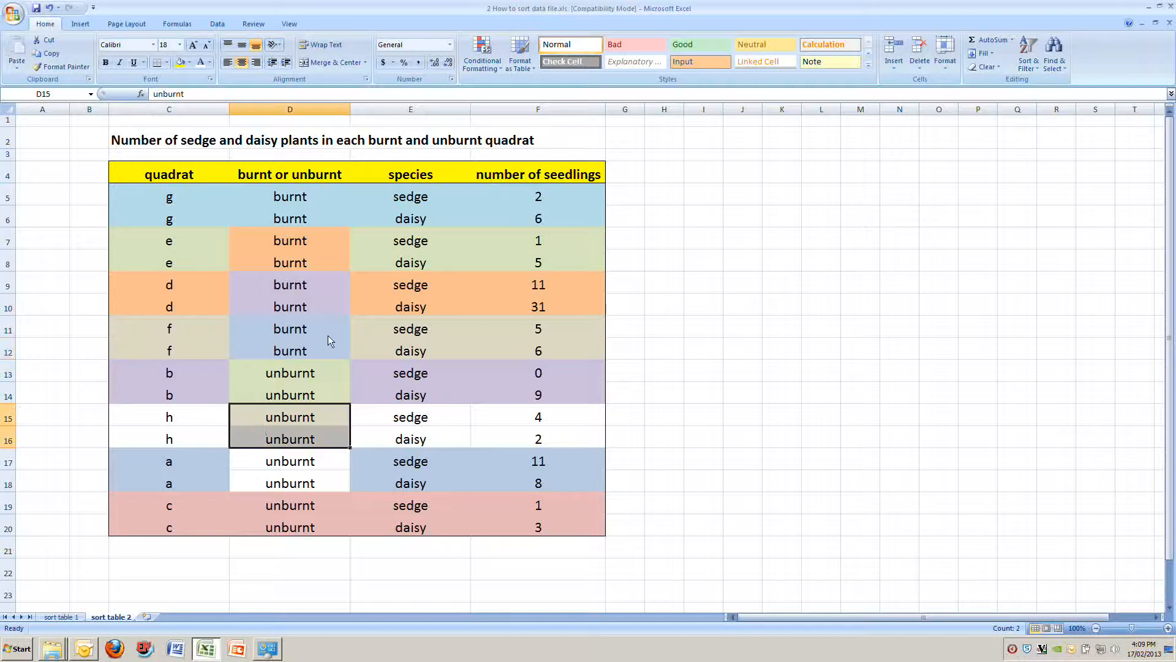
left_click_drag(193, 331, 241, 350)
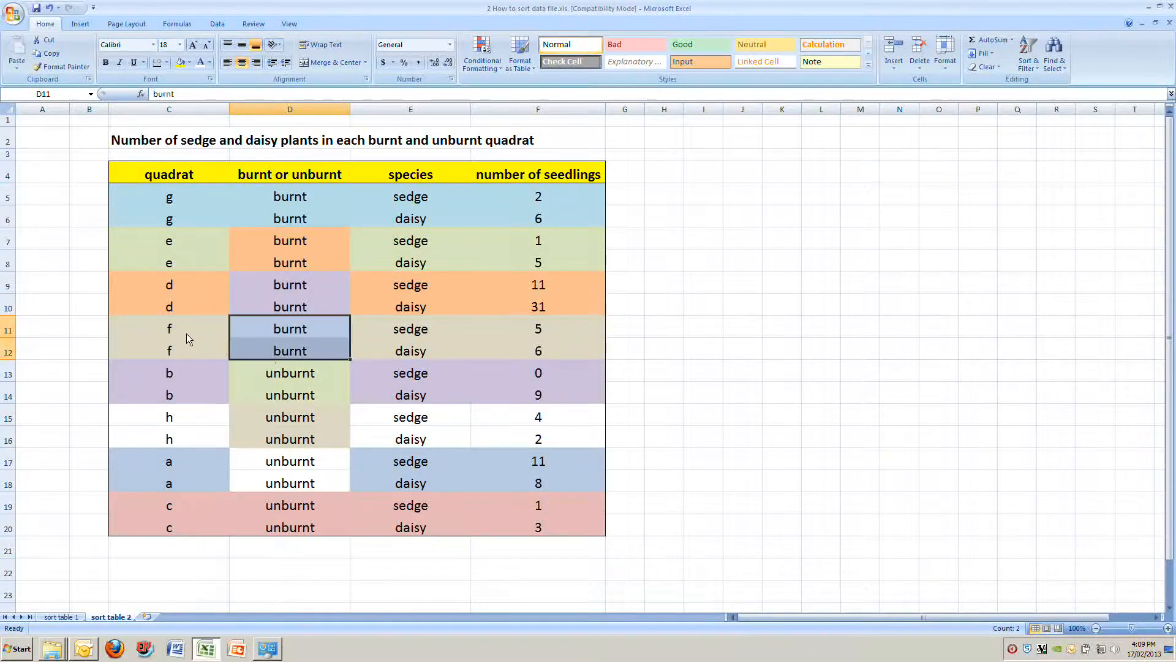
left_click(212, 327)
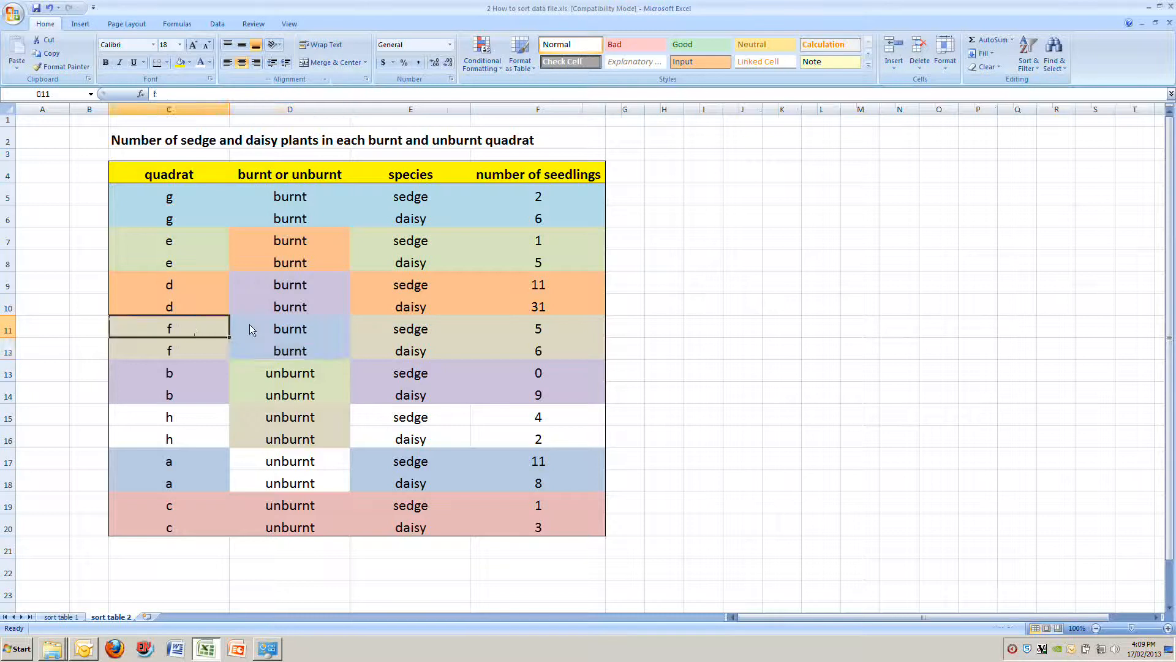
left_click_drag(265, 328, 269, 340)
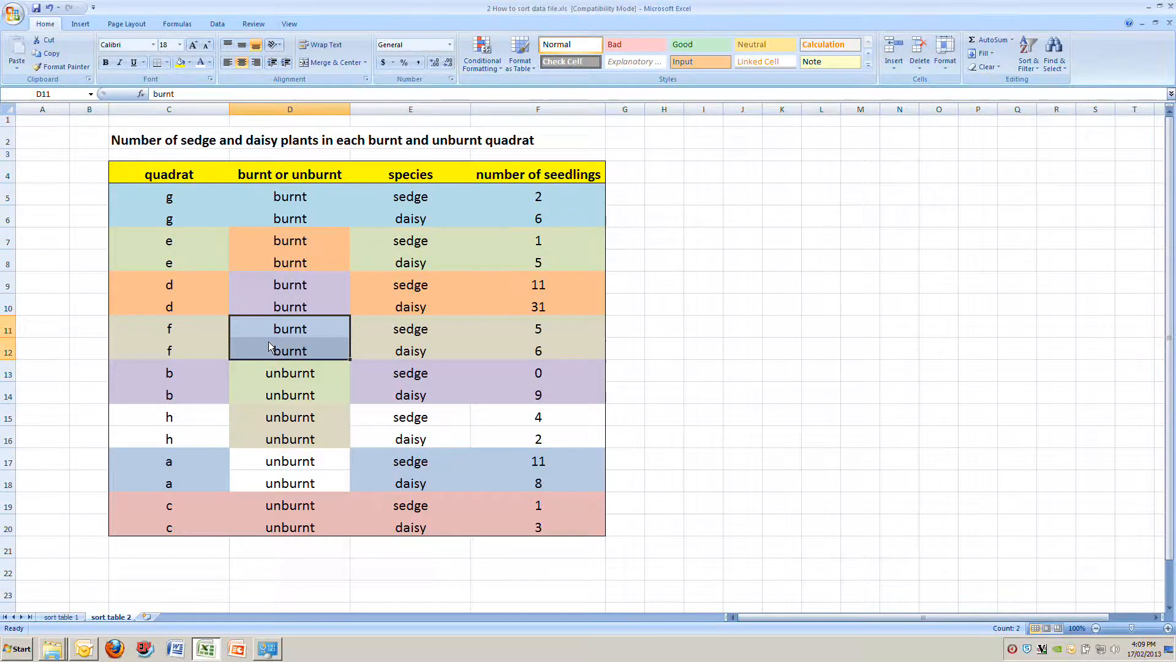
Undo the sort applied only to the burnt or unburnt column.
left_click(49, 8)
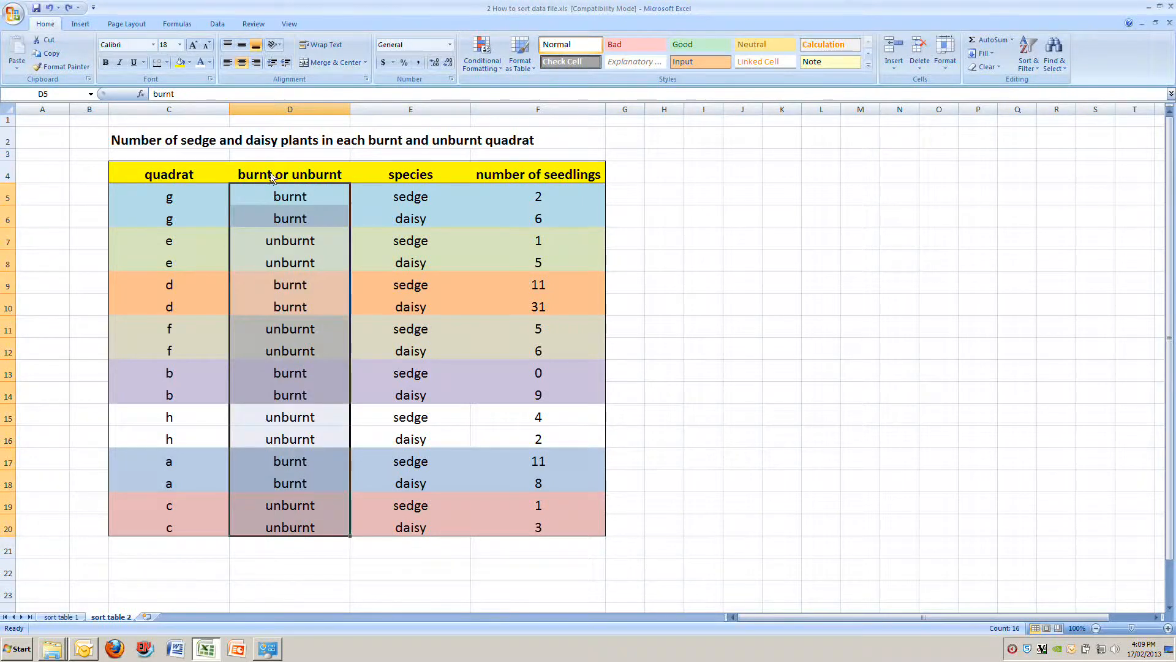
Sort only the burnt or unburnt, species and number of seedlings columns by burnt or unburnt, then by species, both A to Z.
left_click_drag(270, 176, 504, 520)
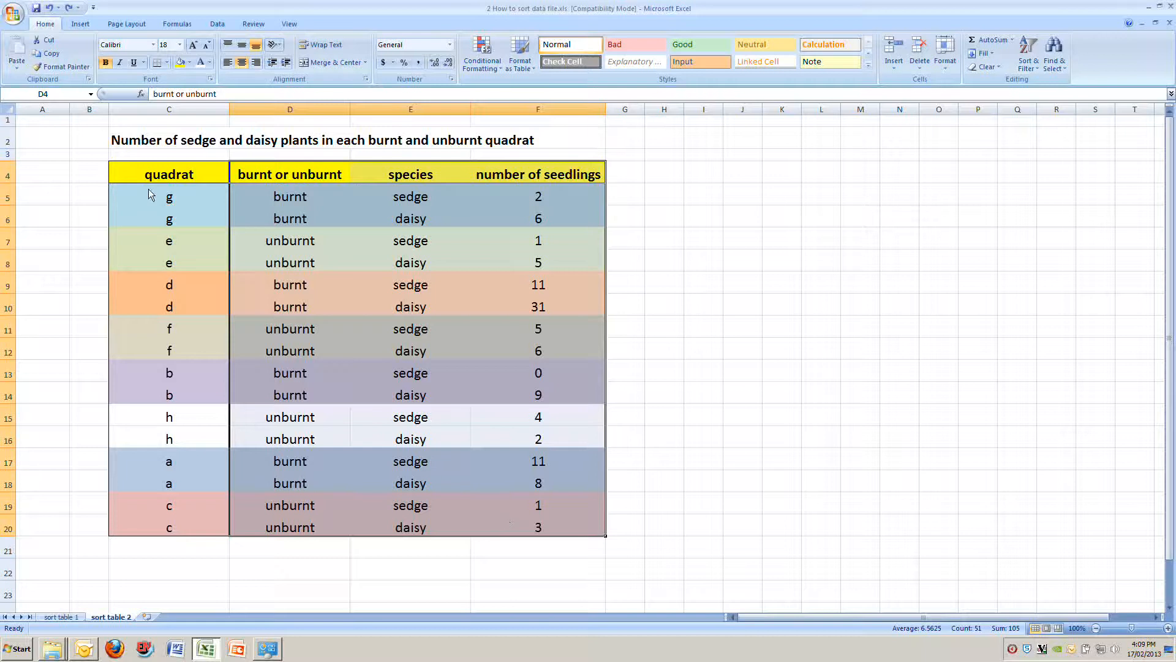
left_click(1028, 53)
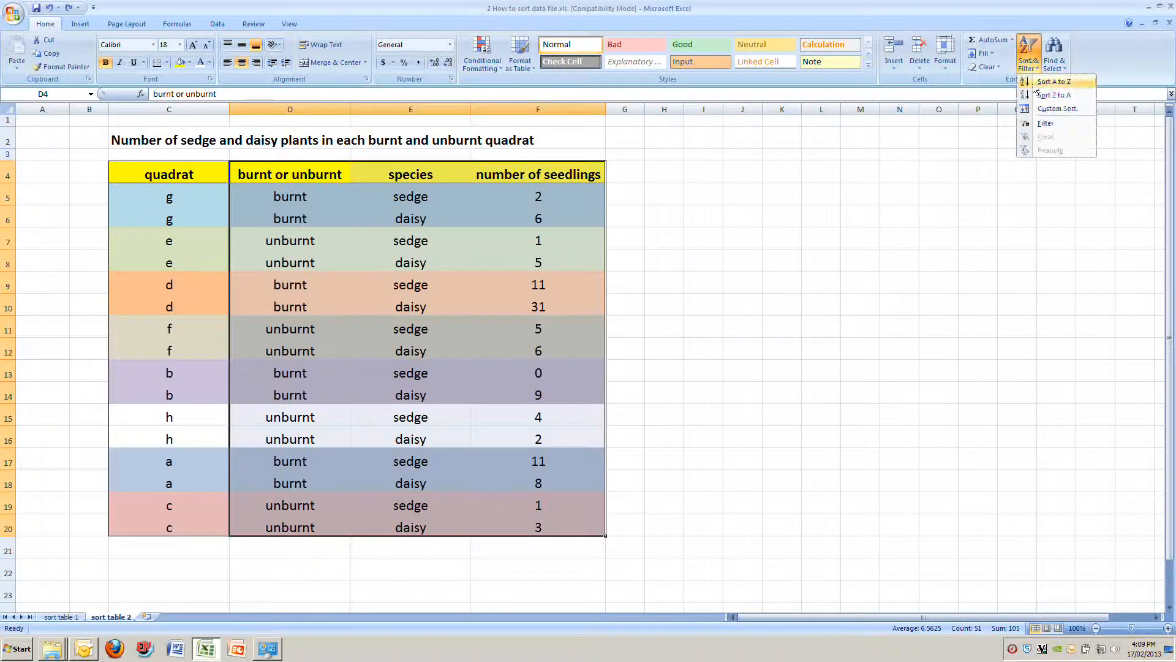
left_click(1049, 109)
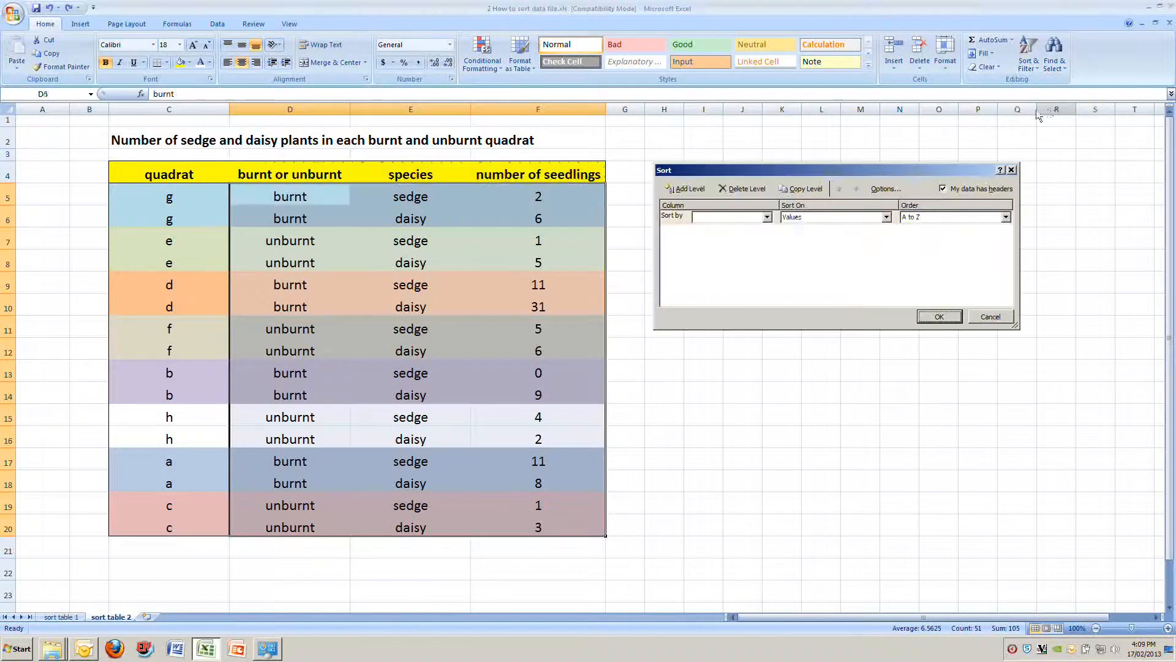
left_click(768, 218)
left_click(763, 231)
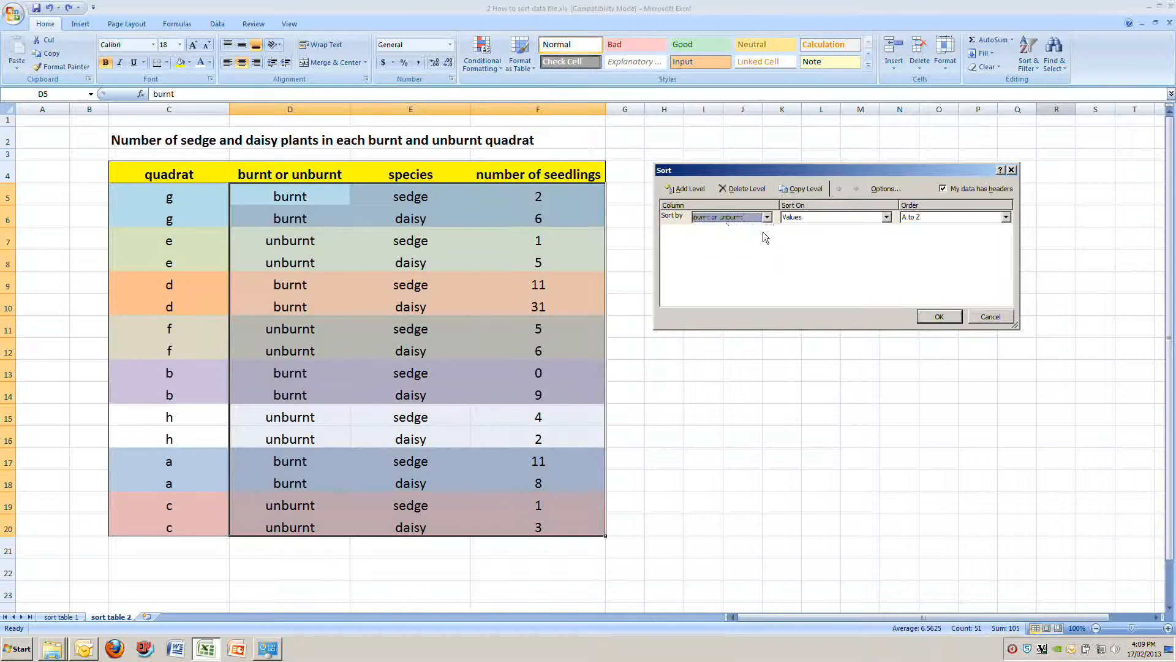
left_click(689, 189)
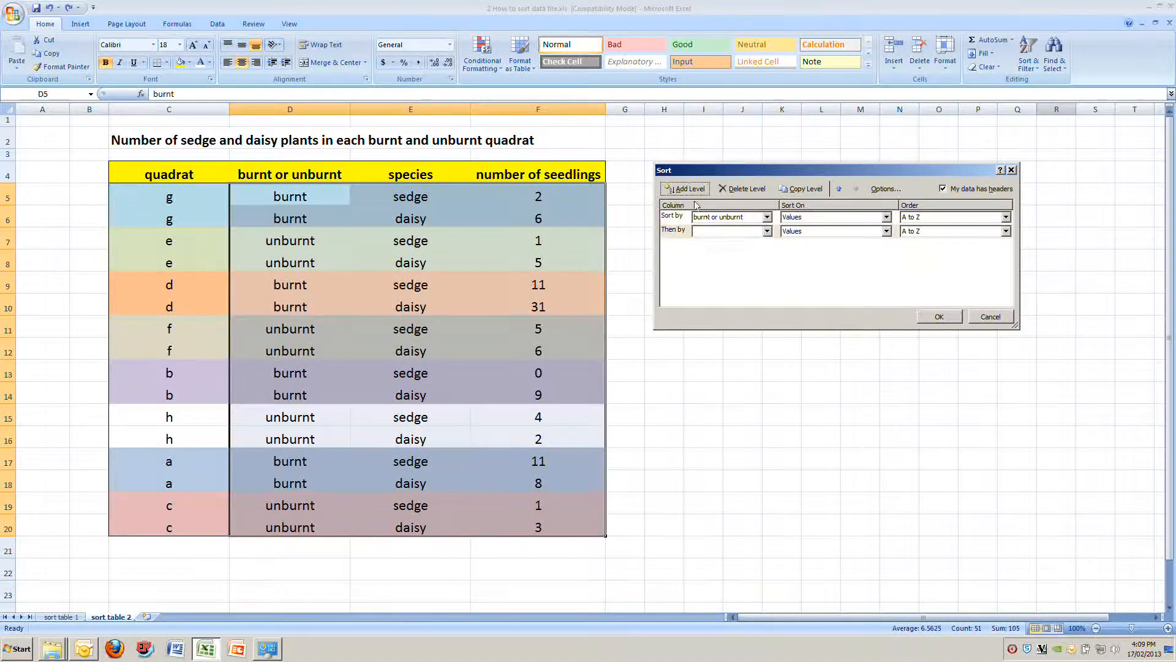
left_click(766, 232)
left_click(758, 245)
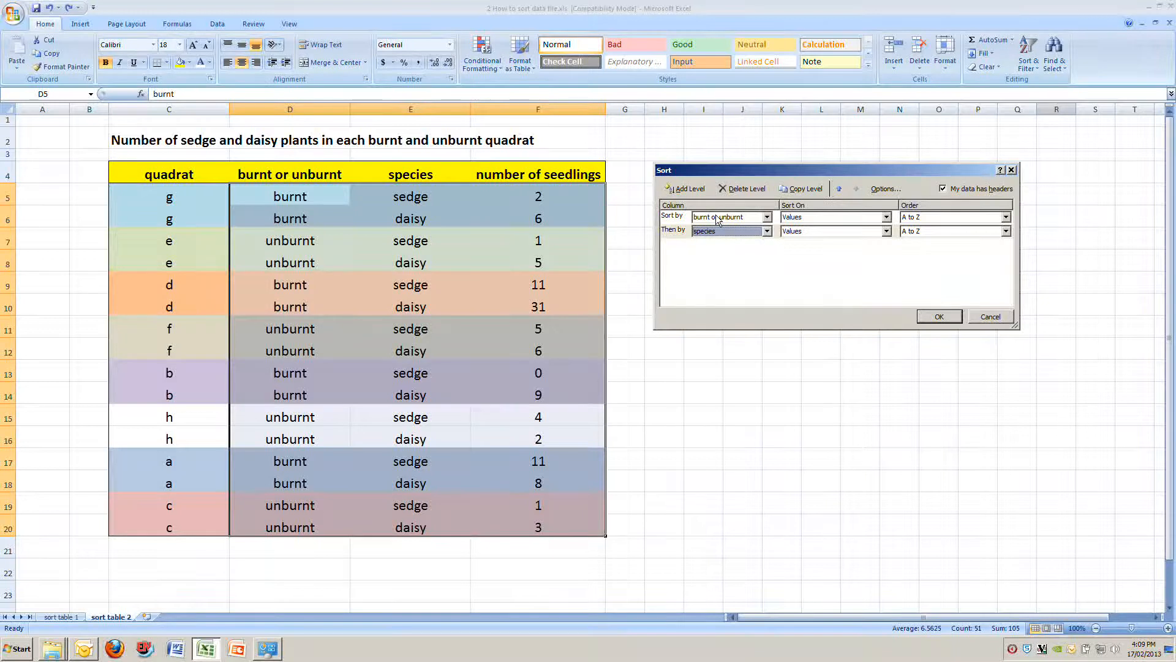
left_click(940, 317)
left_click(856, 303)
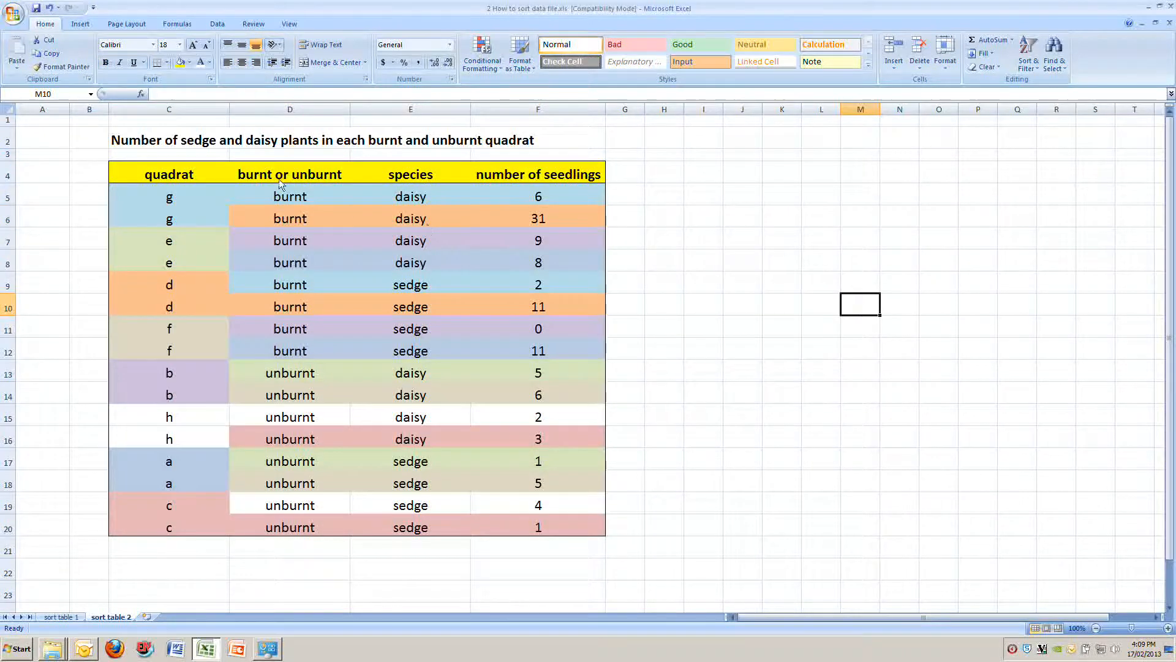
Compare the row colours of the sorted burnt or unburnt, species and seedling columns with those of the excluded quadrat column.
left_click_drag(278, 179, 548, 528)
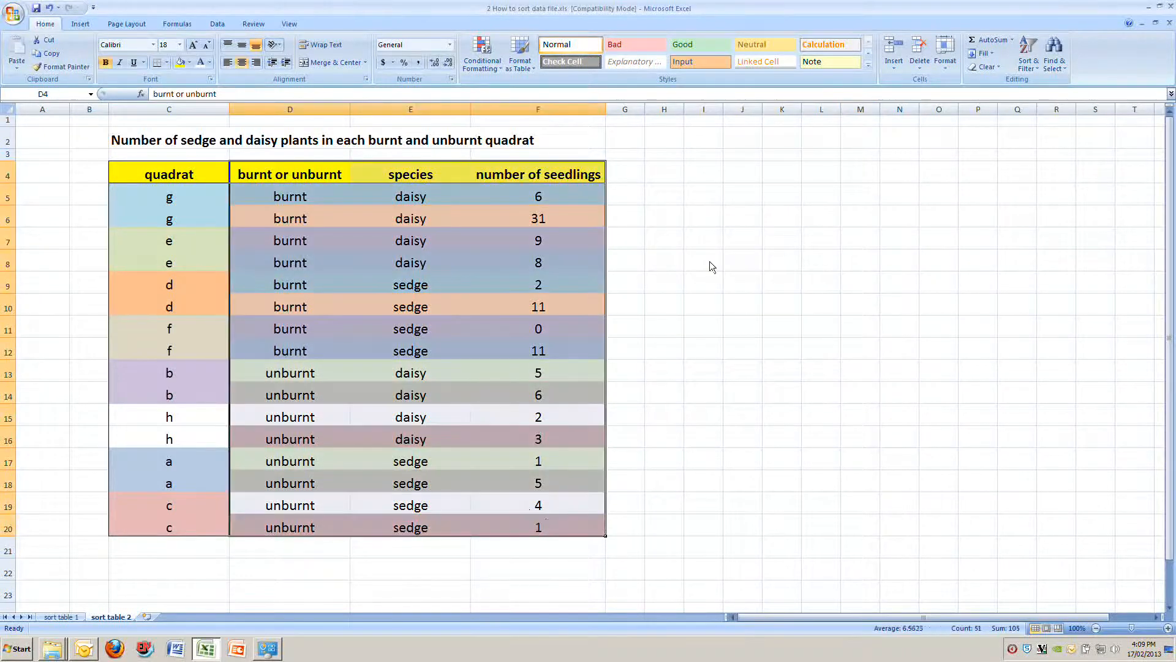
left_click(175, 202)
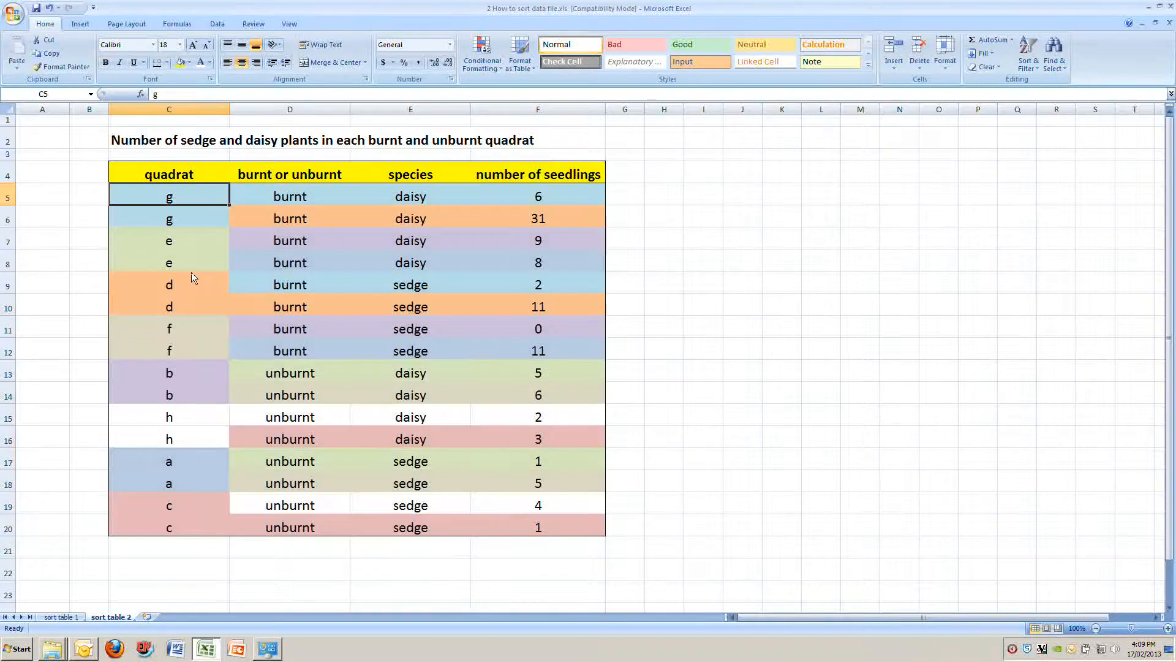
double_click(175, 218)
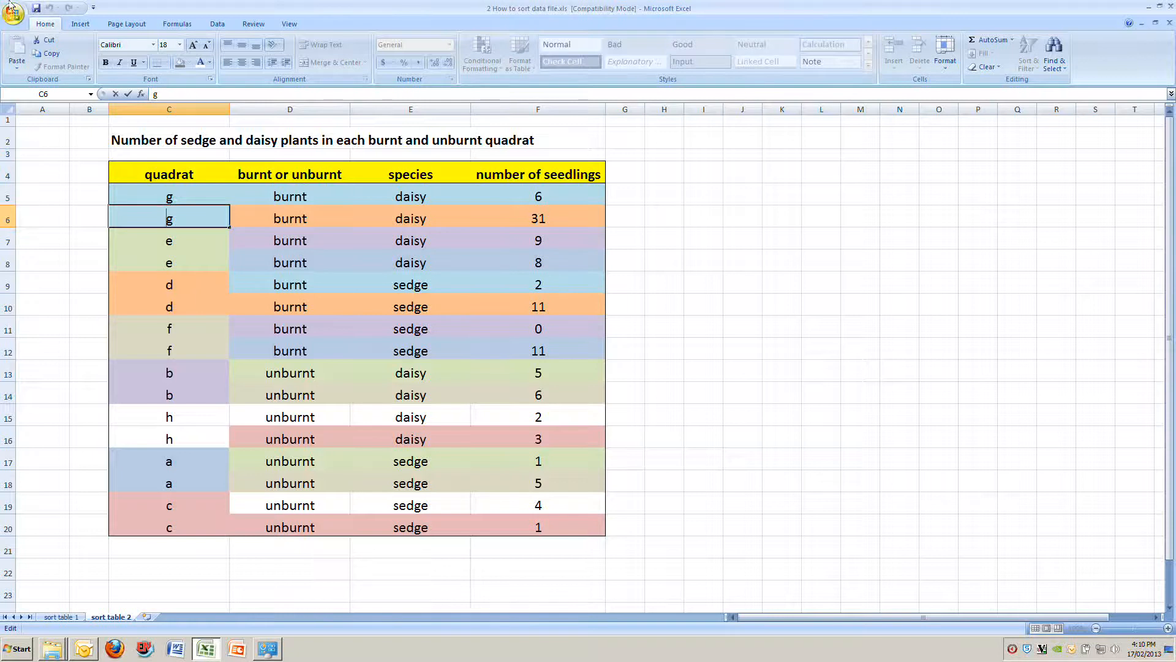
left_click(82, 143)
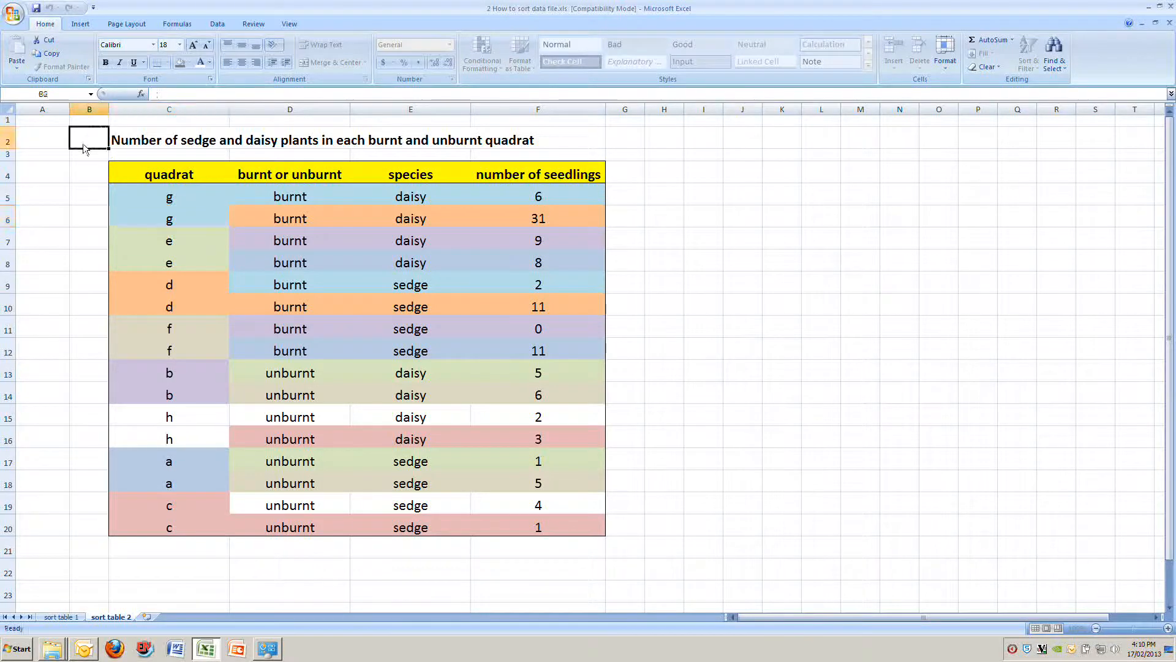
Undo the partial table sort that left out the quadrat column, and clear the selection.
left_click(49, 8)
left_click(49, 8)
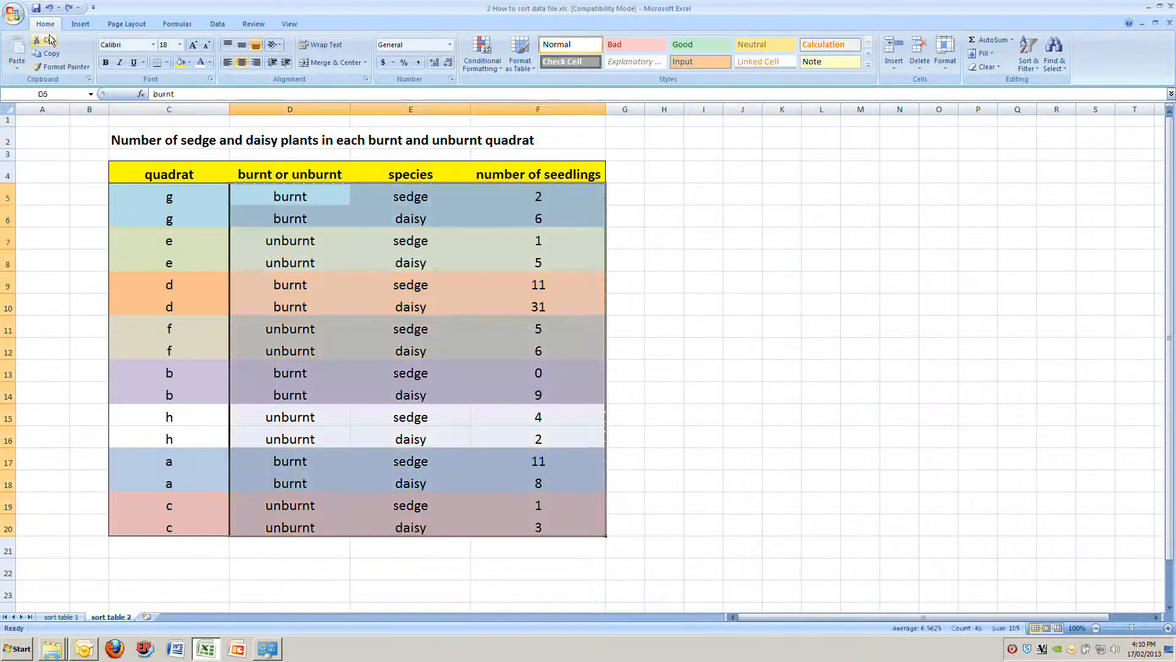
left_click(783, 260)
Sort the whole table, including quadrat, by burnt or unburnt A to Z, then by number of seedlings smallest to largest.
left_click_drag(160, 178, 507, 516)
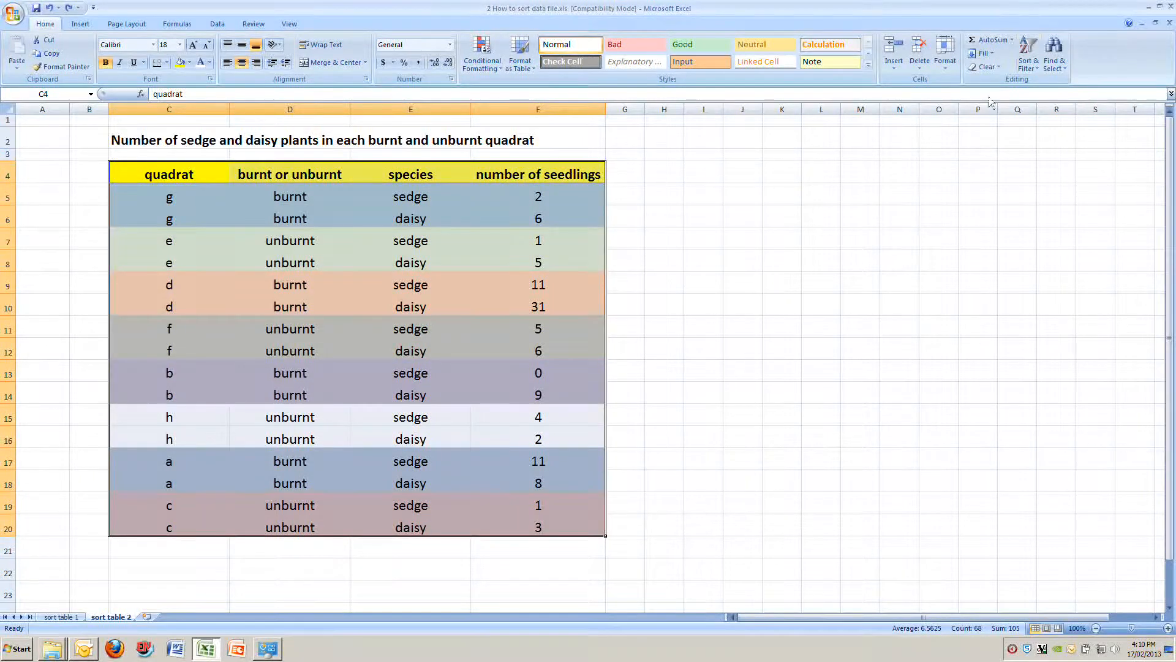
left_click(1029, 57)
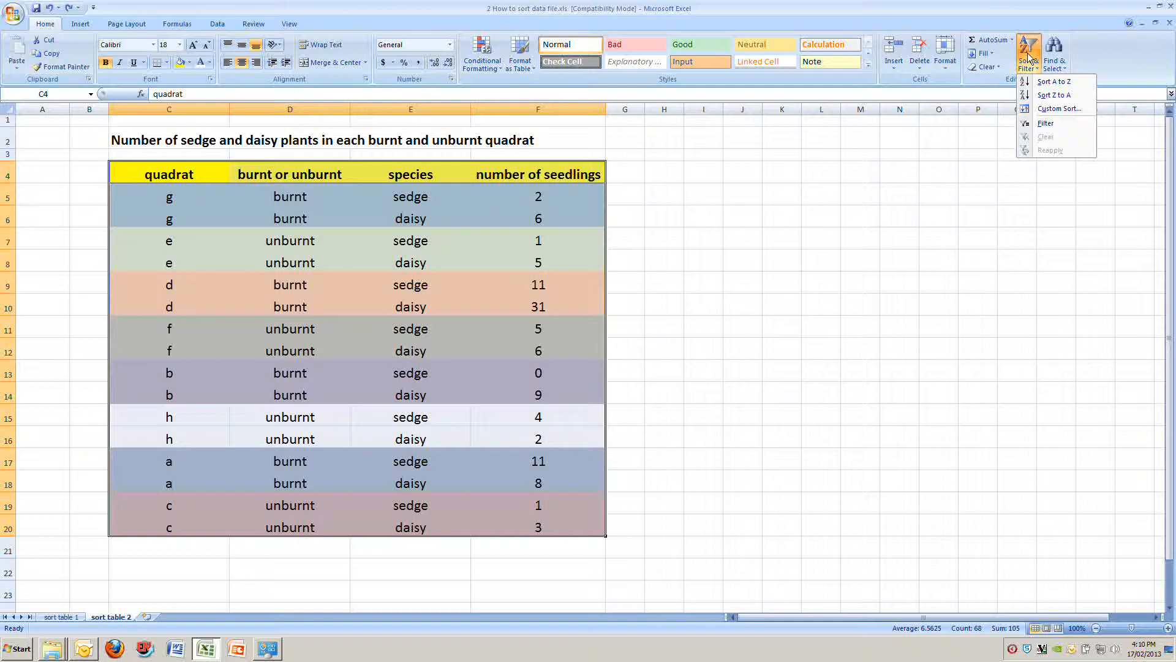
left_click(1059, 109)
left_click(767, 218)
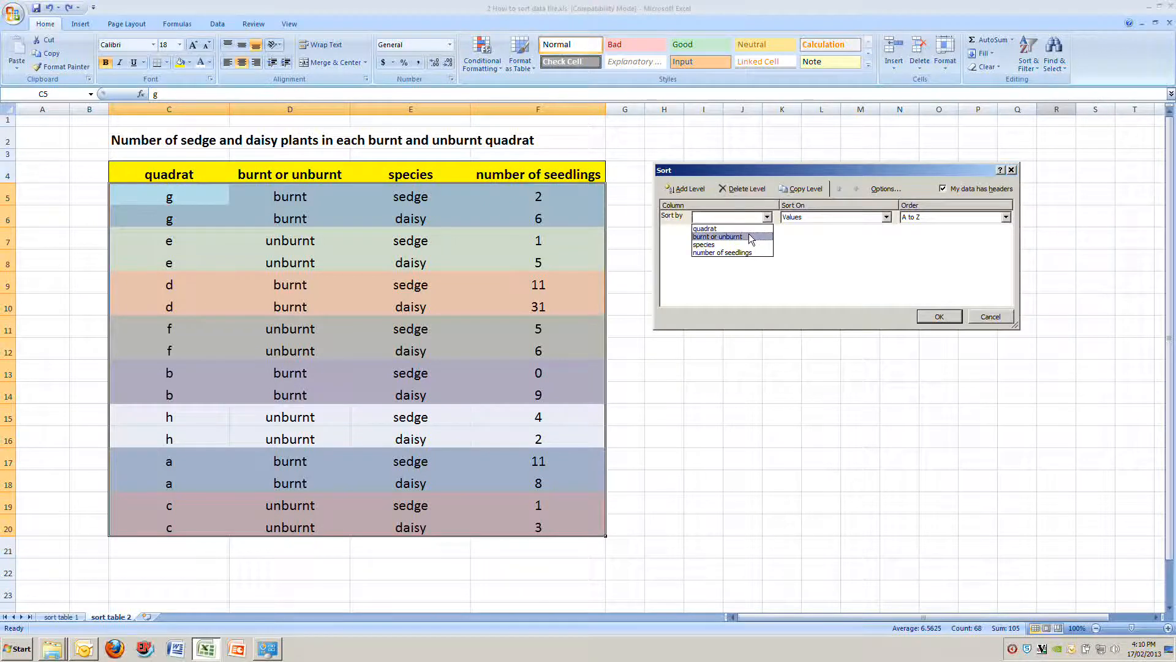
left_click(749, 236)
left_click(681, 189)
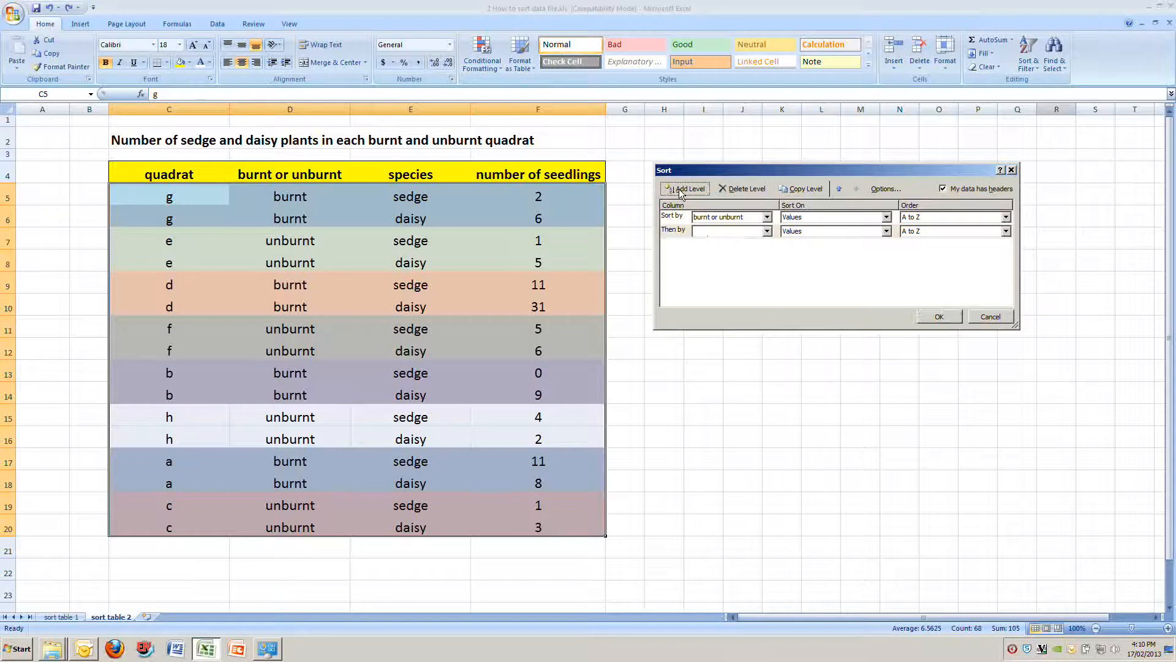
left_click(767, 231)
left_click(744, 270)
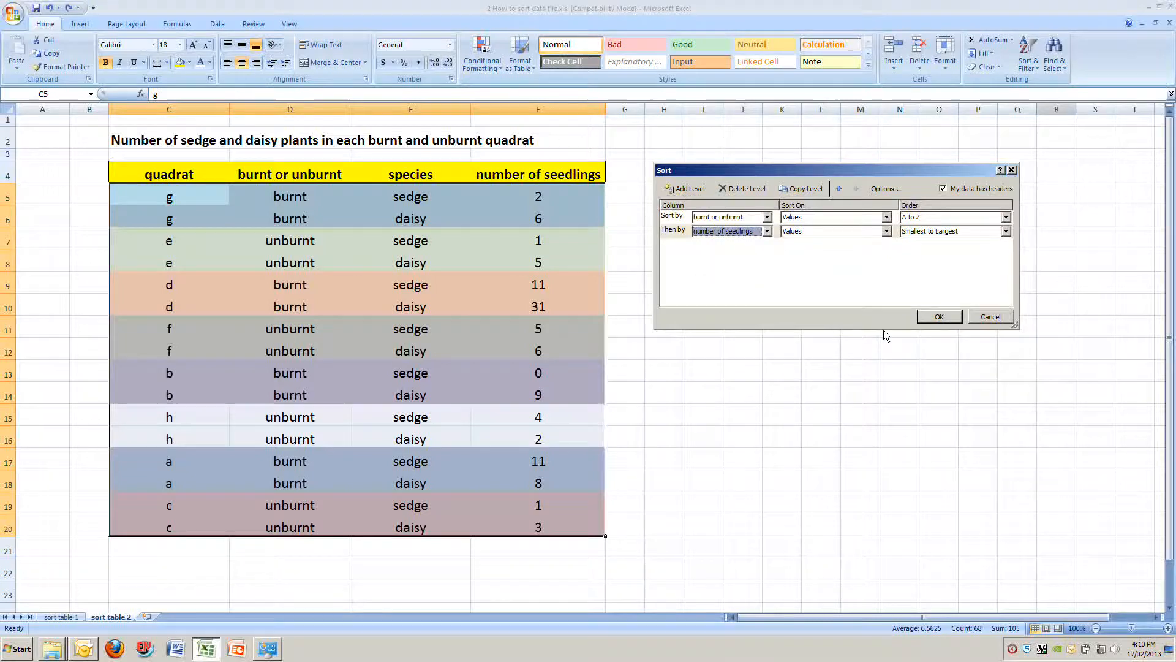
left_click(938, 317)
left_click(777, 281)
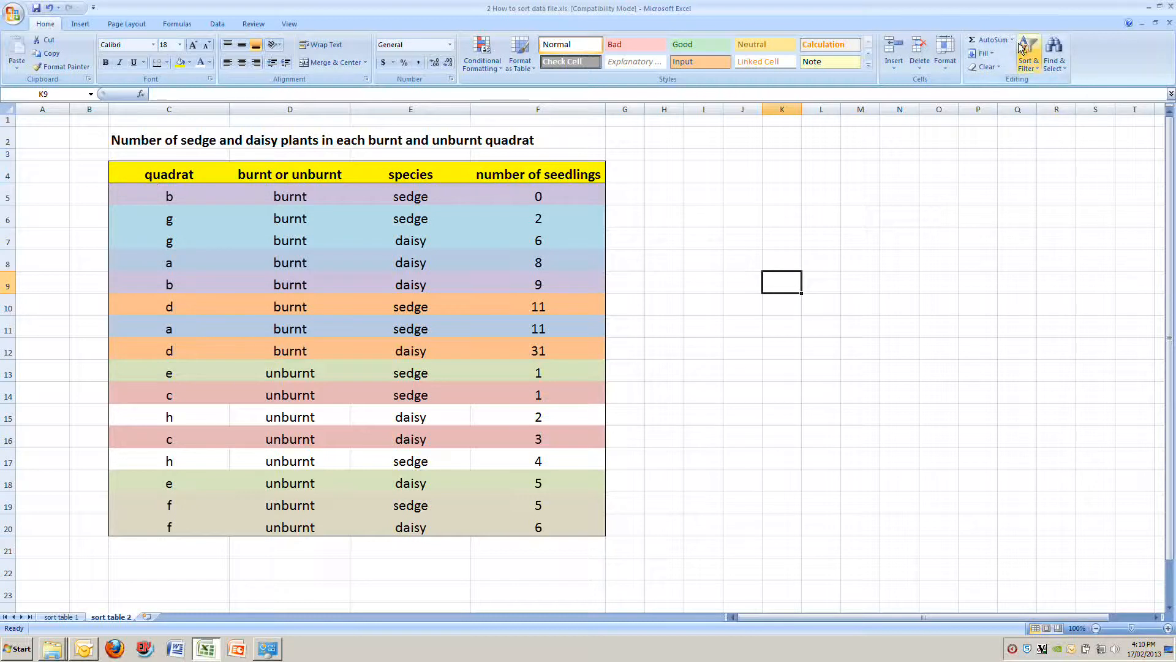
Re-sort the whole table by burnt or unburnt, replacing the second sort level with species in A to Z order.
left_click_drag(260, 178, 293, 529)
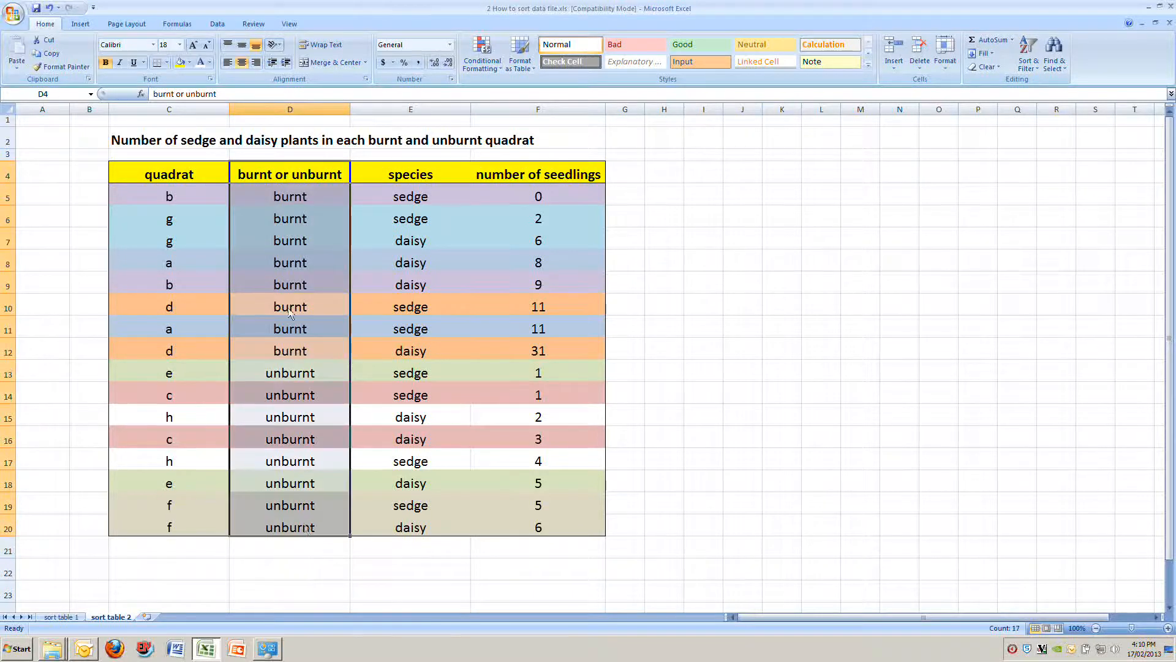
left_click_drag(401, 176, 441, 529)
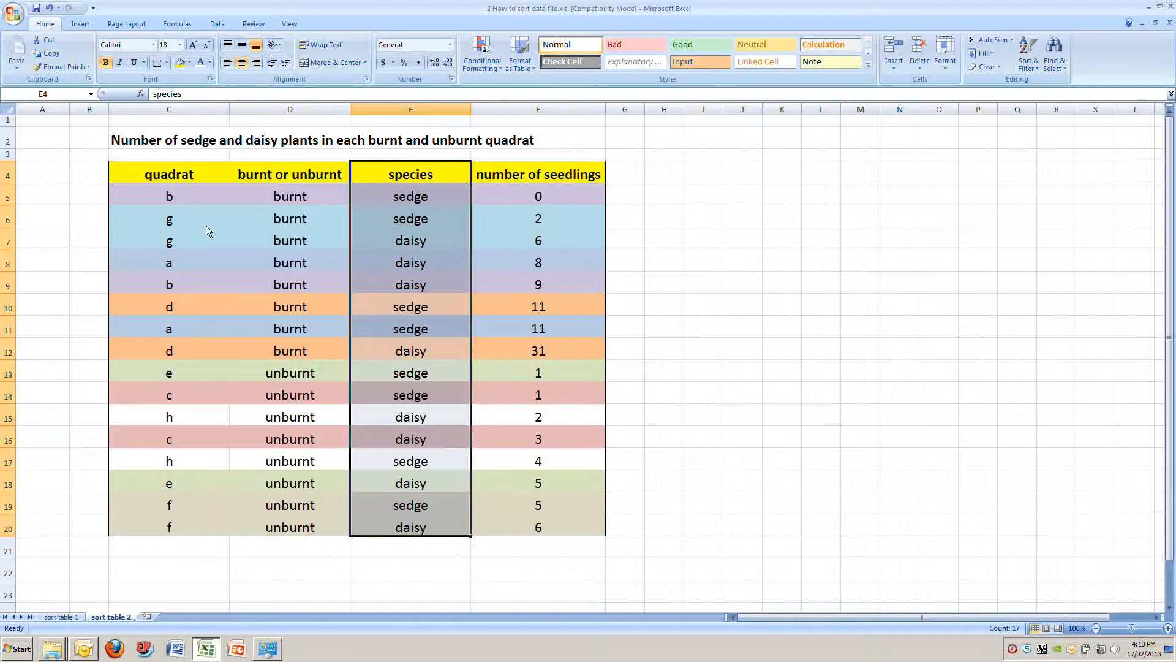
left_click_drag(169, 174, 547, 528)
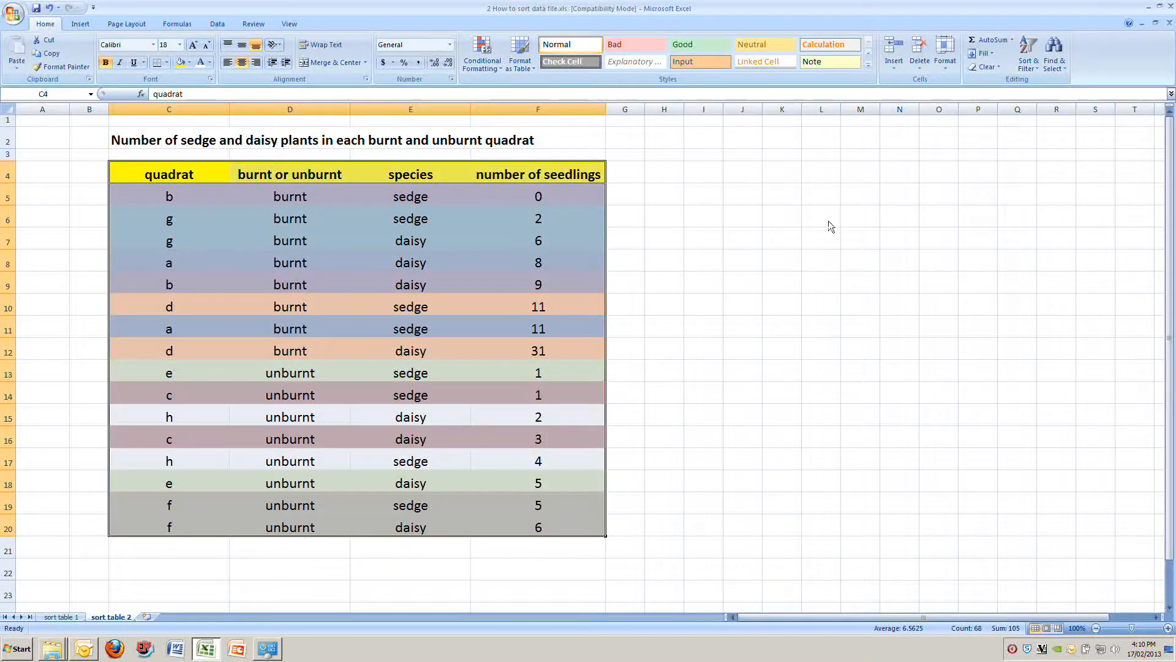
left_click(1028, 61)
left_click(1053, 105)
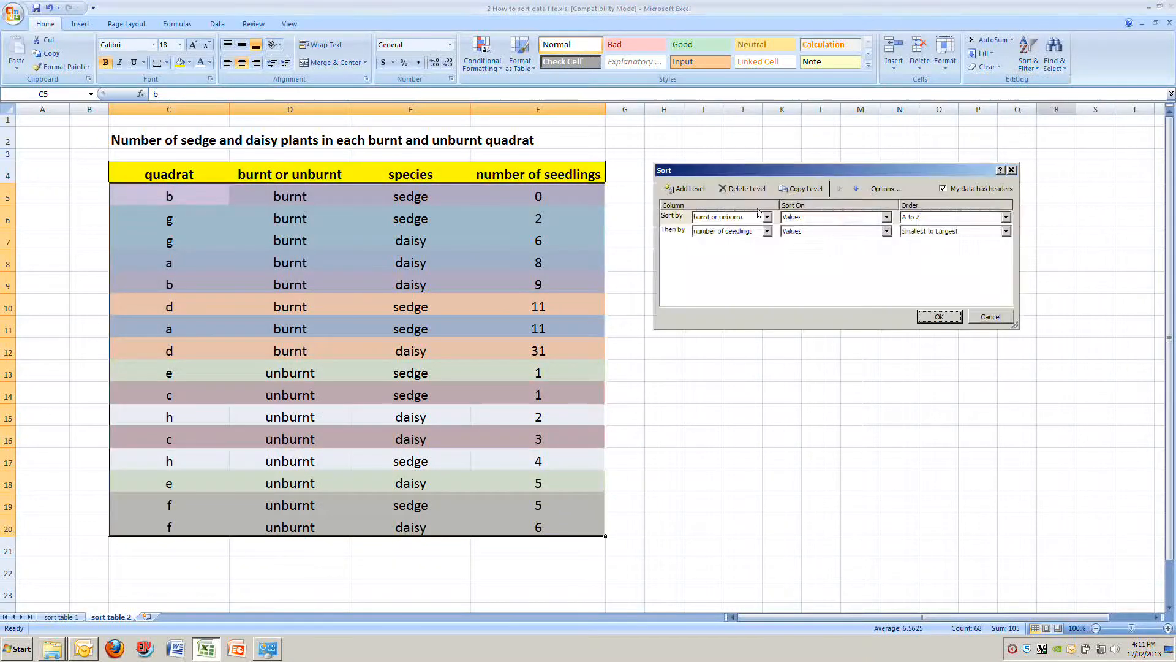
left_click(767, 231)
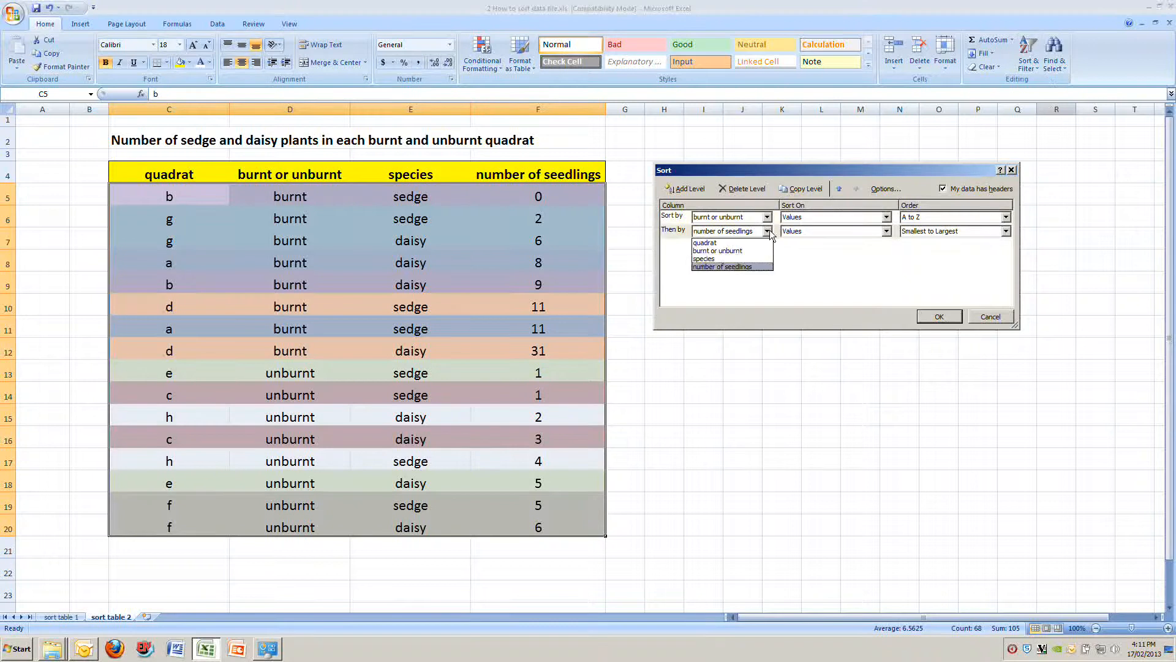
left_click(752, 259)
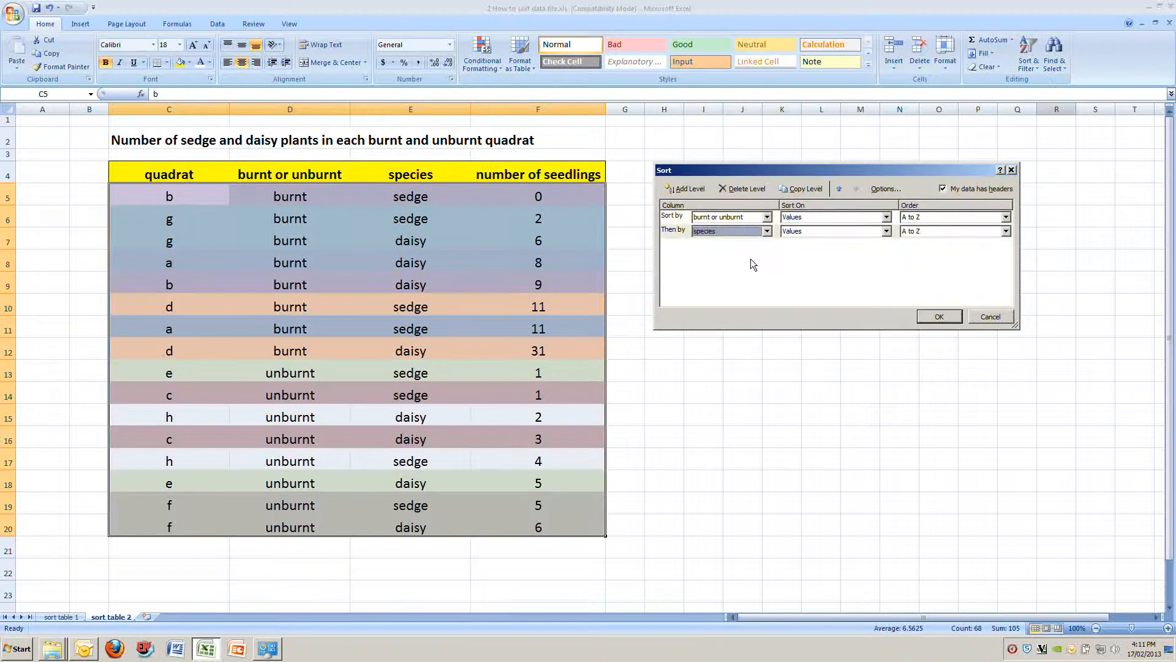
left_click(939, 317)
left_click(859, 307)
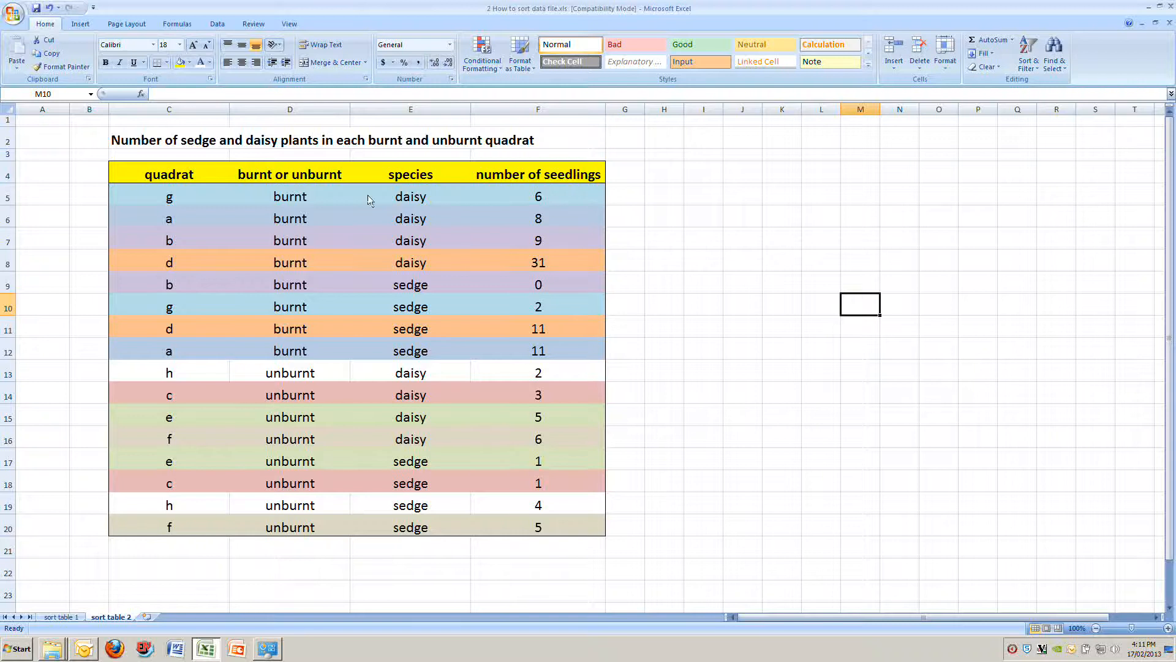
Highlight the burnt daisy rows across all four columns to examine how the sorted table is grouped.
left_click(299, 201)
left_click_drag(196, 199, 531, 264)
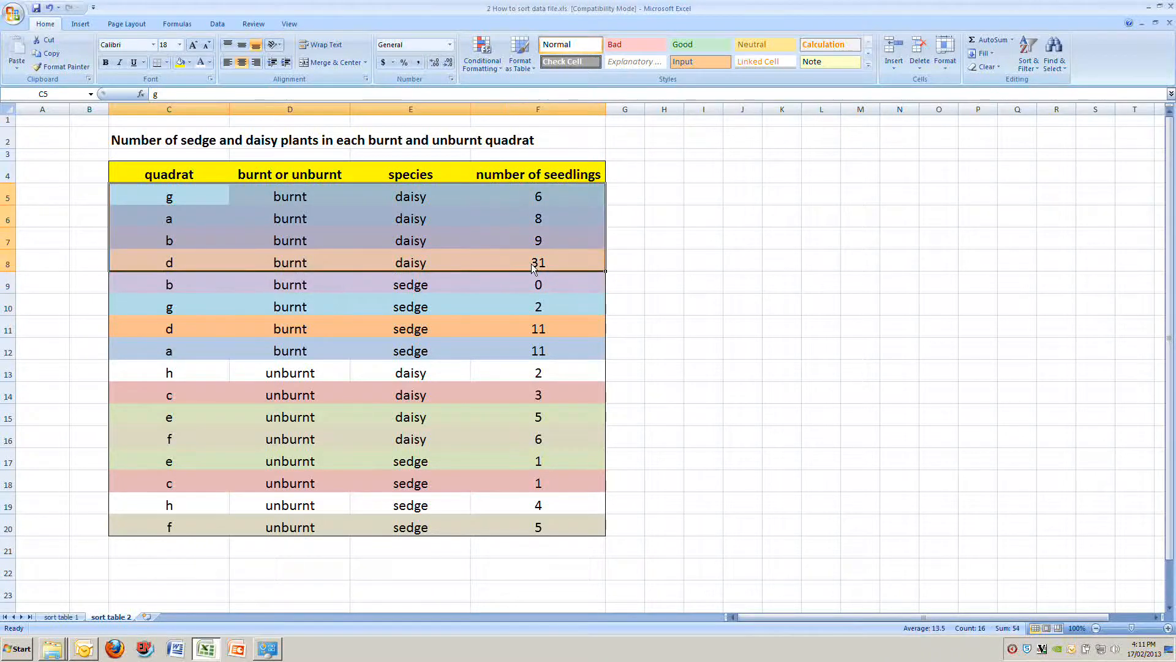